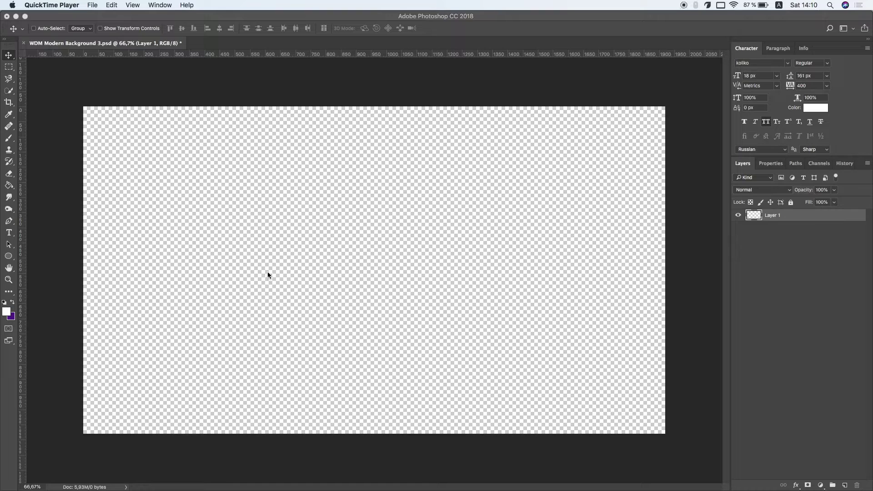
Set the foreground to blue-purple 3b0dd1 and fill the empty canvas with the Paint Bucket
left_click(7, 311)
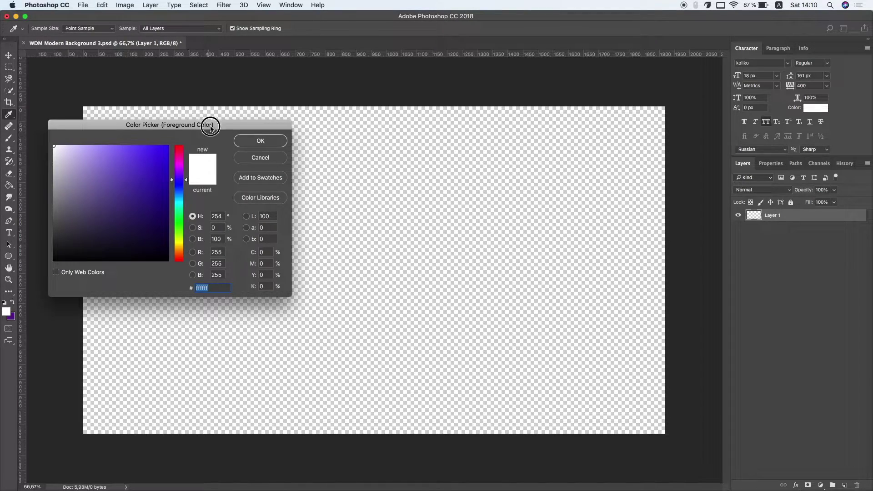
left_click_drag(209, 121, 379, 160)
left_click_drag(330, 203, 332, 198)
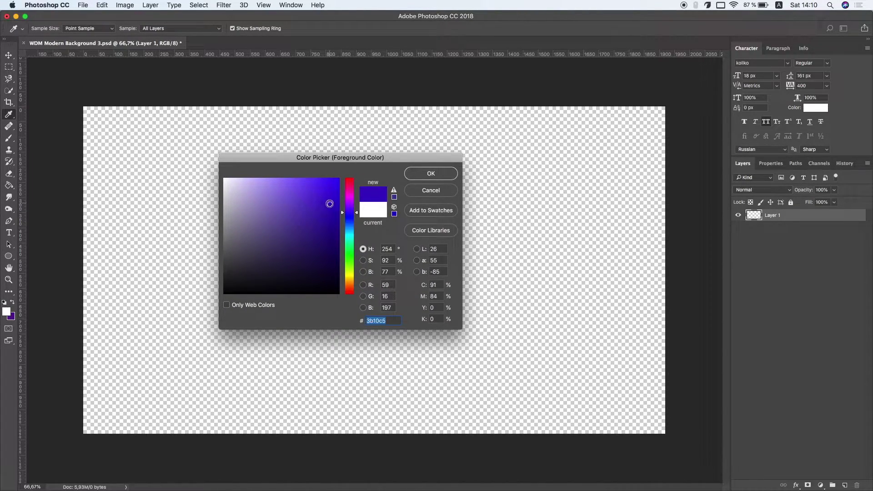
left_click_drag(332, 198, 335, 200)
left_click(424, 175)
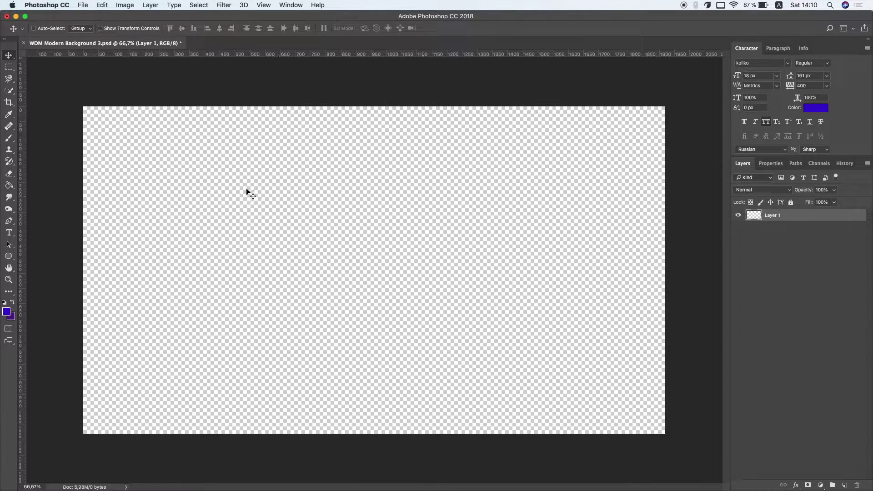
key("g")
left_click(360, 217)
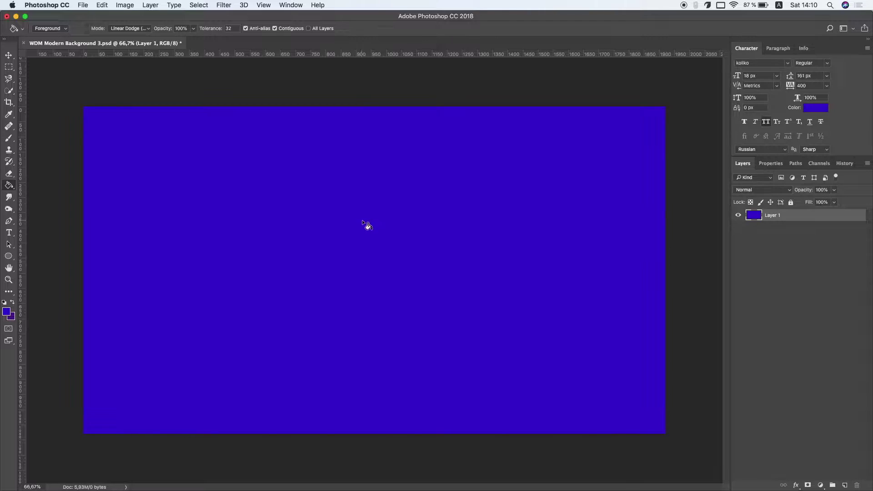
Duplicate Layer 1 and convert the copy to a smart object
right_click(780, 222)
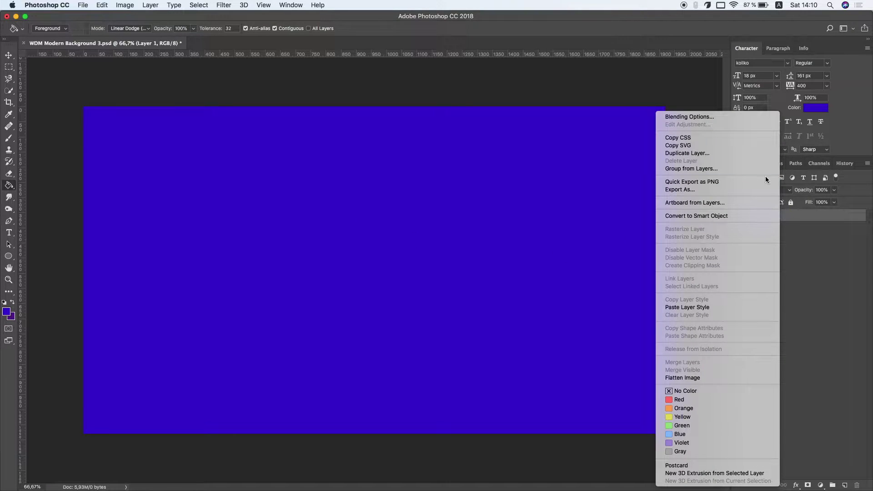
left_click(723, 153)
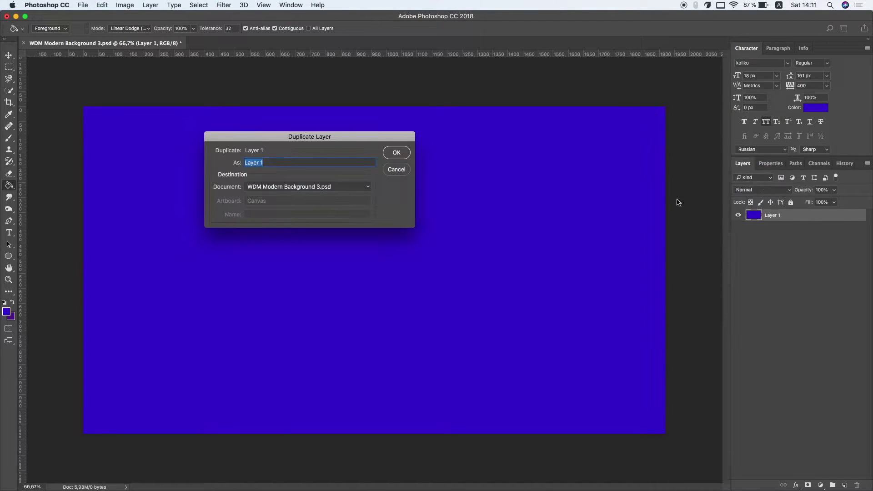
left_click(403, 156)
right_click(776, 220)
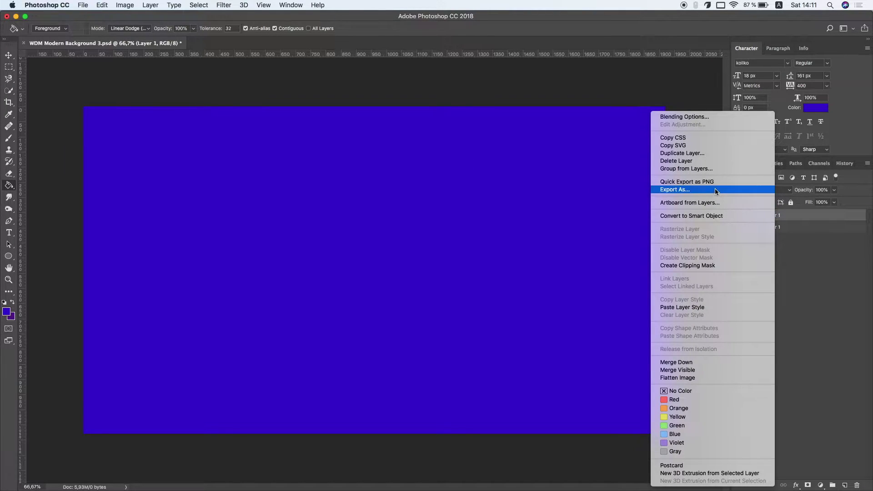
left_click(717, 215)
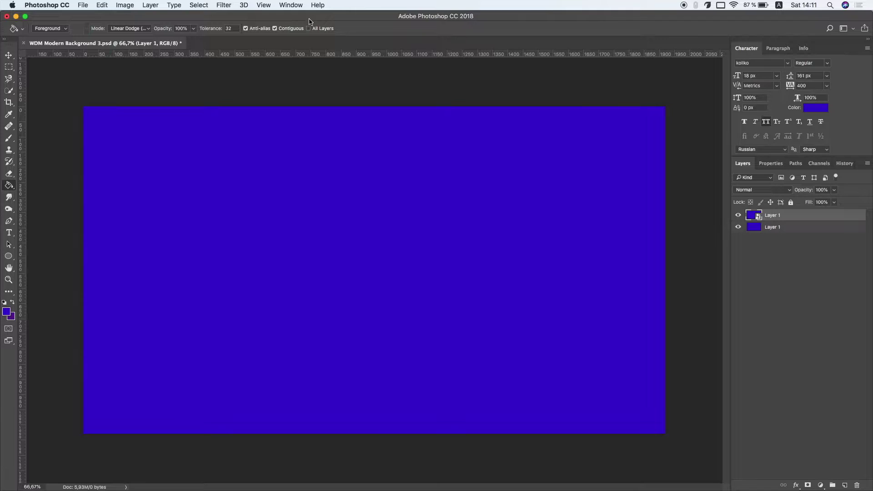
Apply an Extrude smart filter to the copied layer, then revise it to size 80 and depth 40
left_click(223, 5)
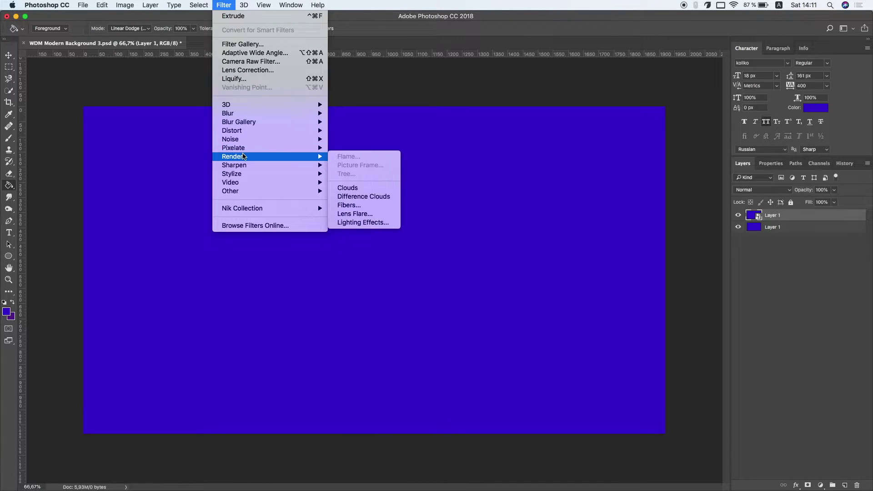
mouse_move(232, 174)
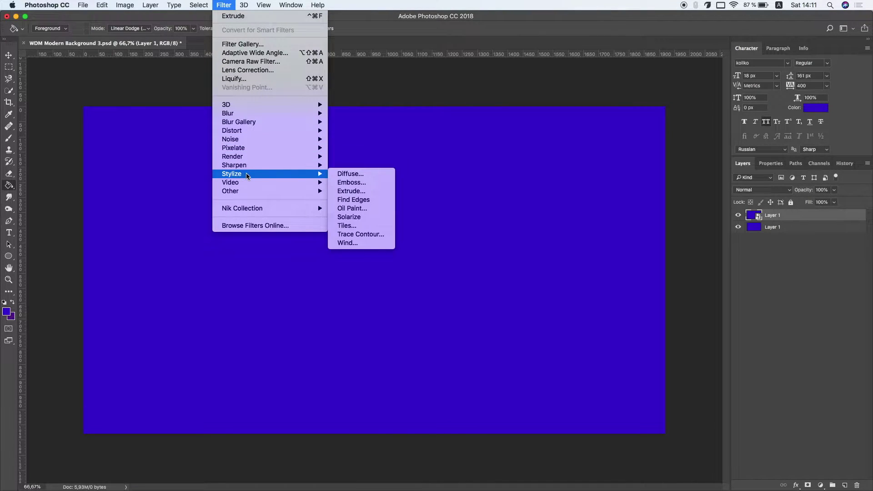
left_click(350, 191)
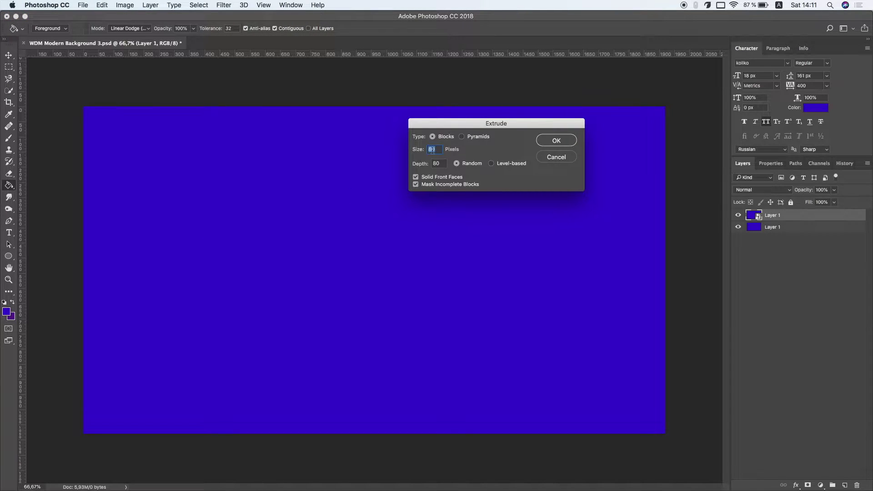
mouse_move(436, 149)
left_mouse_down()
mouse_move(425, 150)
mouse_move(420, 165)
left_mouse_up()
left_click(416, 177)
left_click(544, 140)
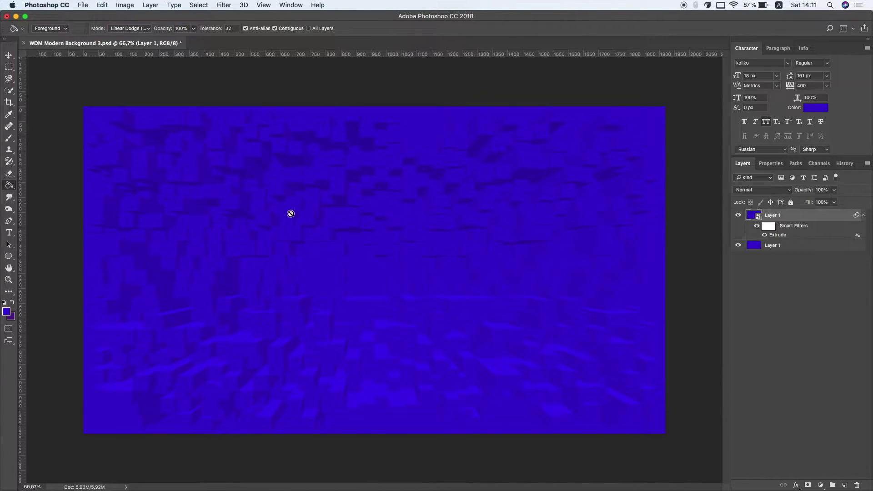
double_click(778, 235)
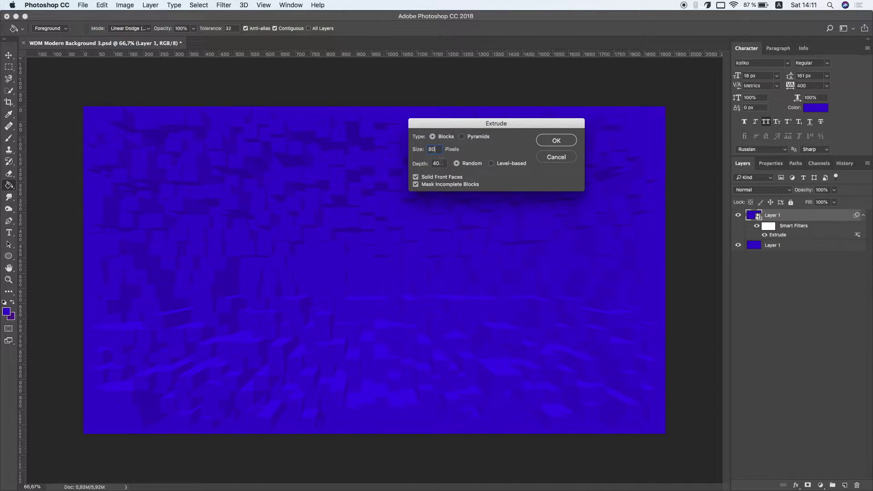
key("Tab")
left_click(548, 140)
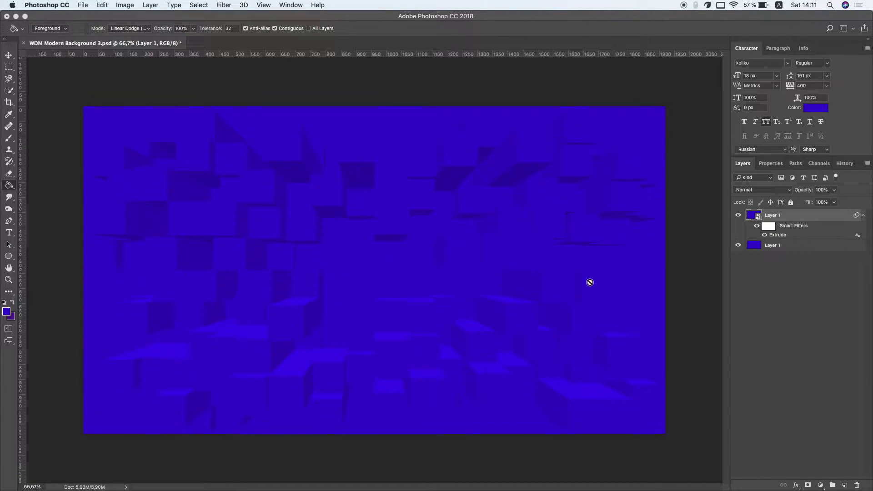
Add a new layer and draw a 453-px circle, Ellipse 1, nudged into the upper right
left_click(845, 485)
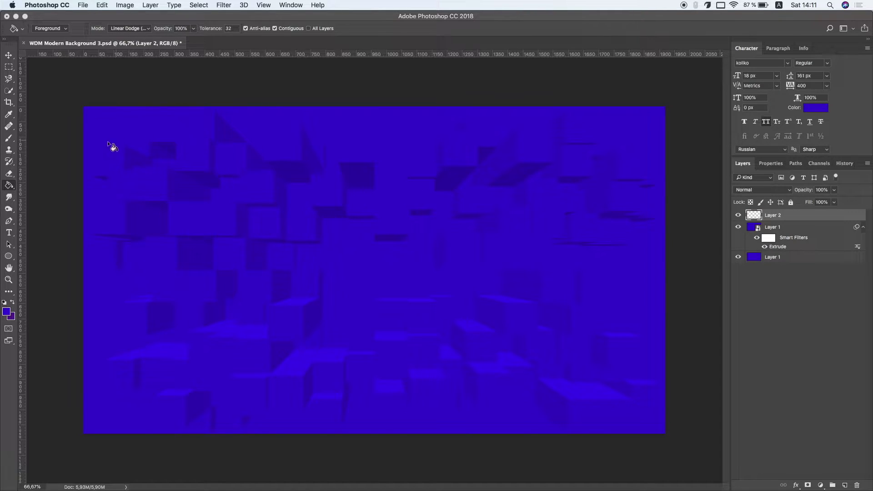
left_click(8, 256)
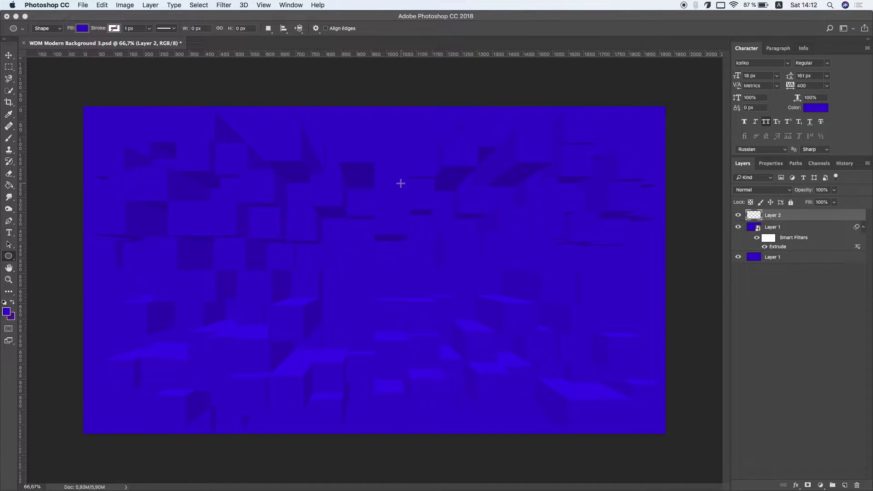
left_click_drag(438, 155, 585, 287)
key("v")
left_click_drag(503, 222, 514, 211)
left_click(742, 164)
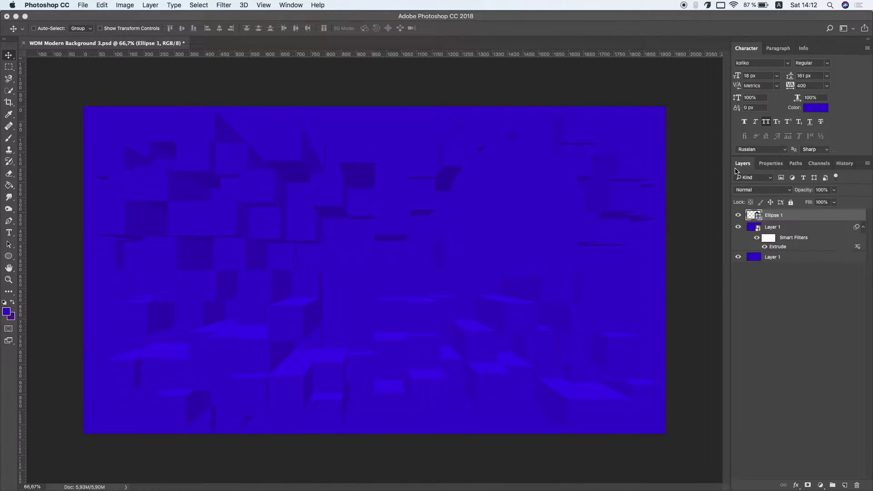
Add a Gradient Overlay to Ellipse 1 and make its gradient fully opaque with two colour stops
double_click(805, 216)
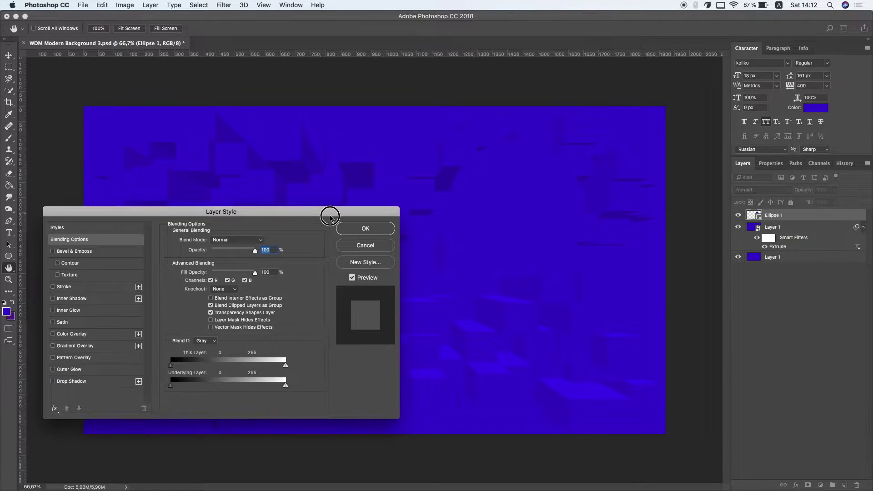
left_click_drag(322, 215, 342, 232)
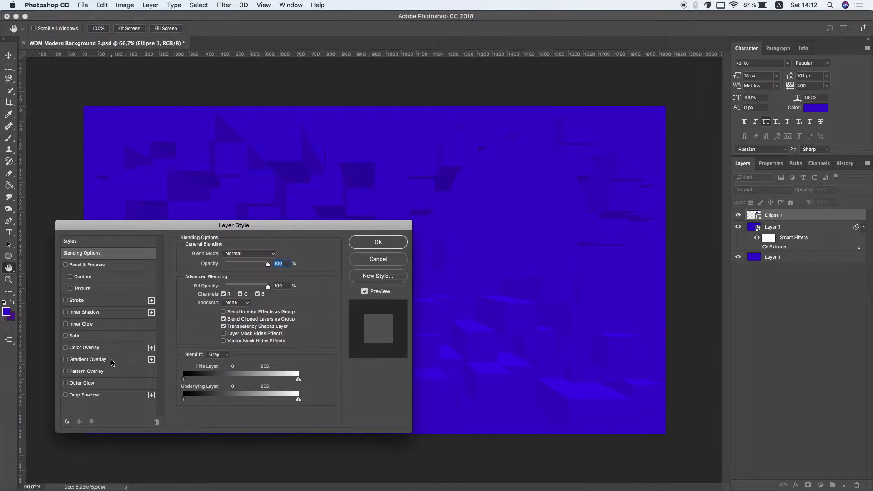
left_click(88, 359)
left_click(252, 276)
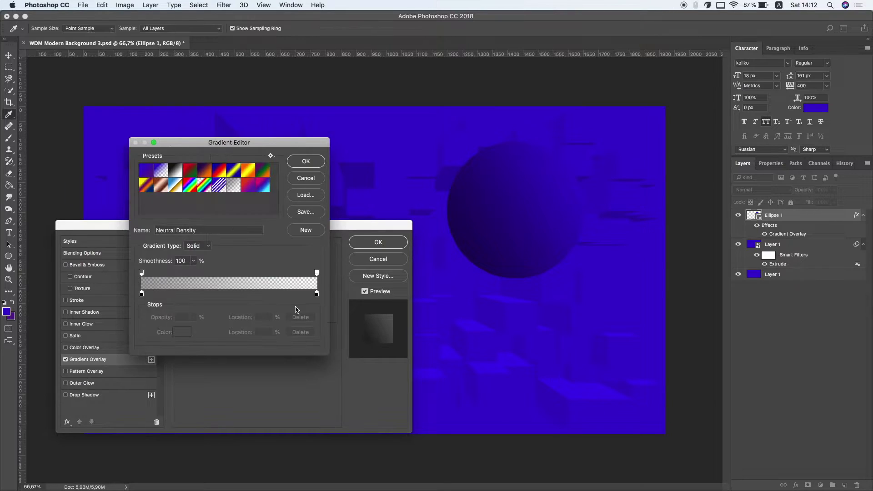
left_click(317, 294)
left_click(316, 272)
left_click_drag(193, 317, 225, 335)
left_click(142, 294)
left_click(141, 272)
left_click_drag(144, 294, 149, 318)
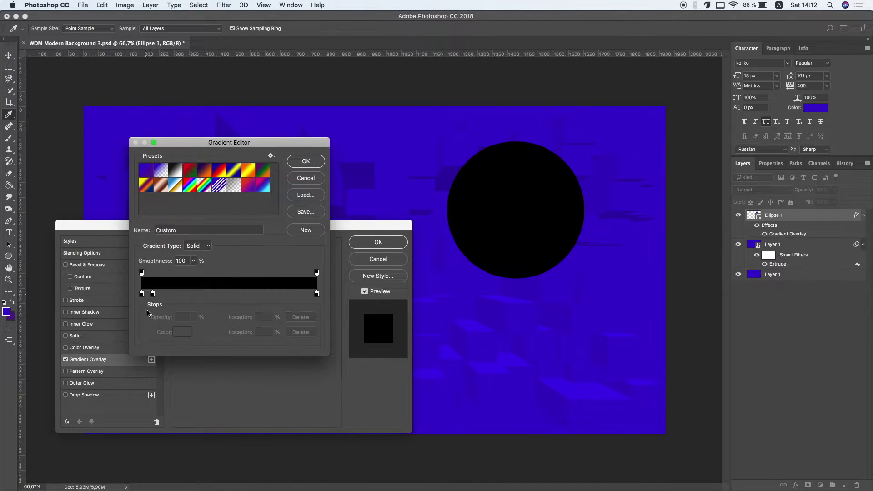
Set the left gradient stop to magenta d71093
double_click(142, 293)
left_click_drag(322, 164, 203, 215)
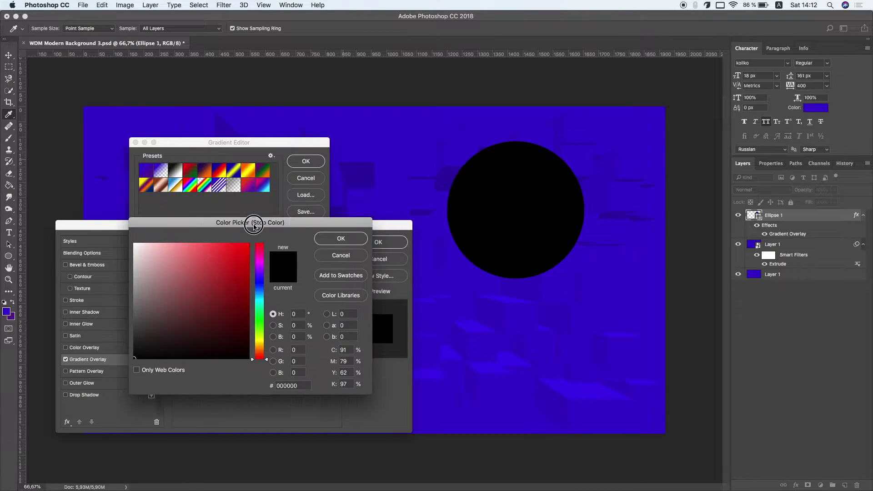
left_click(217, 252)
mouse_move(196, 263)
left_mouse_down()
mouse_move(220, 249)
mouse_move(200, 247)
left_mouse_up()
left_click(281, 236)
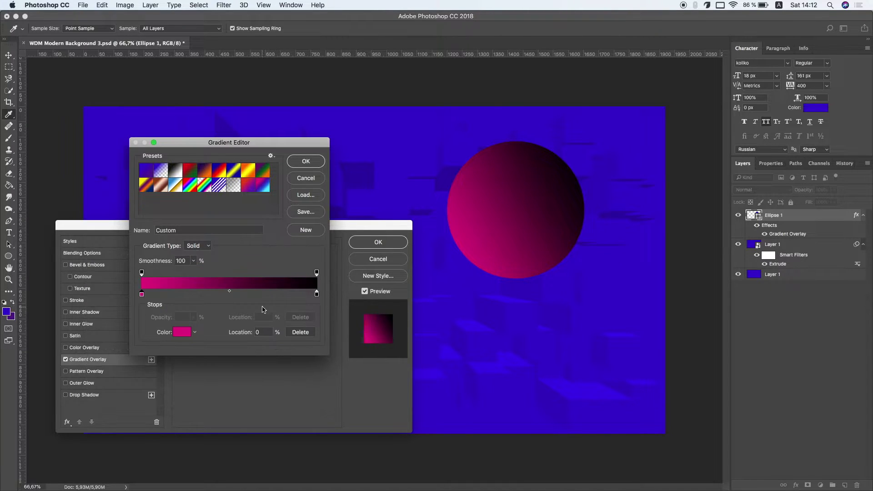
Set the right gradient stop to cyan 0addd1
double_click(318, 295)
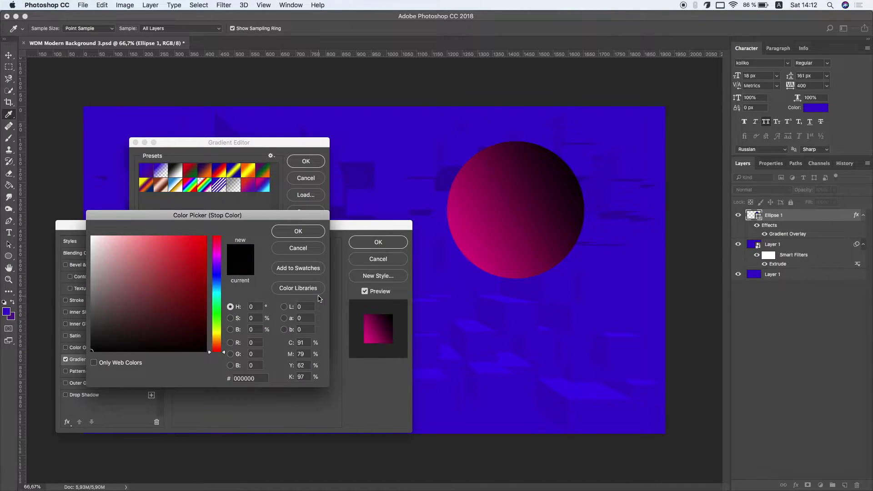
left_click(217, 293)
left_click_drag(200, 274, 199, 247)
left_click(202, 251)
left_click(217, 296)
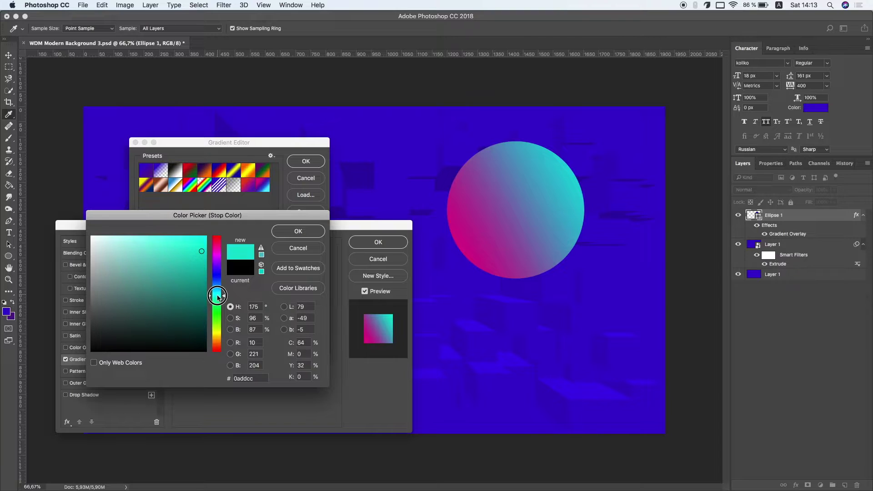
left_click_drag(217, 297, 218, 298)
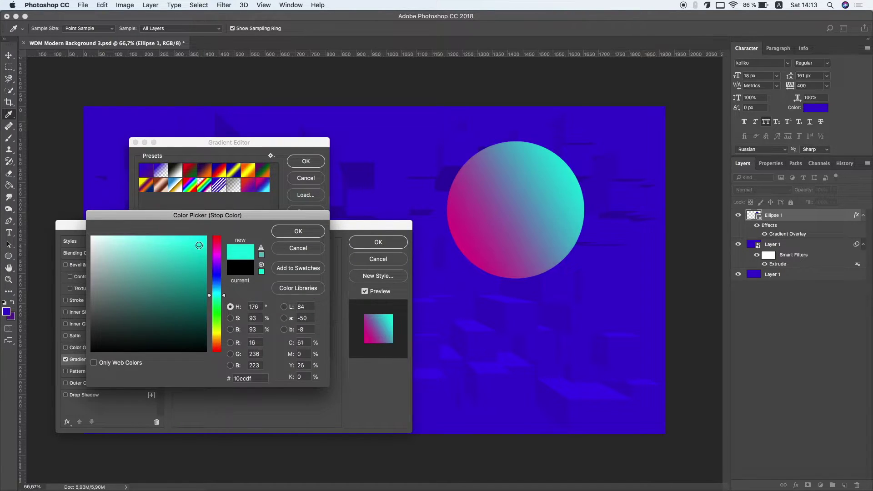
left_click(282, 233)
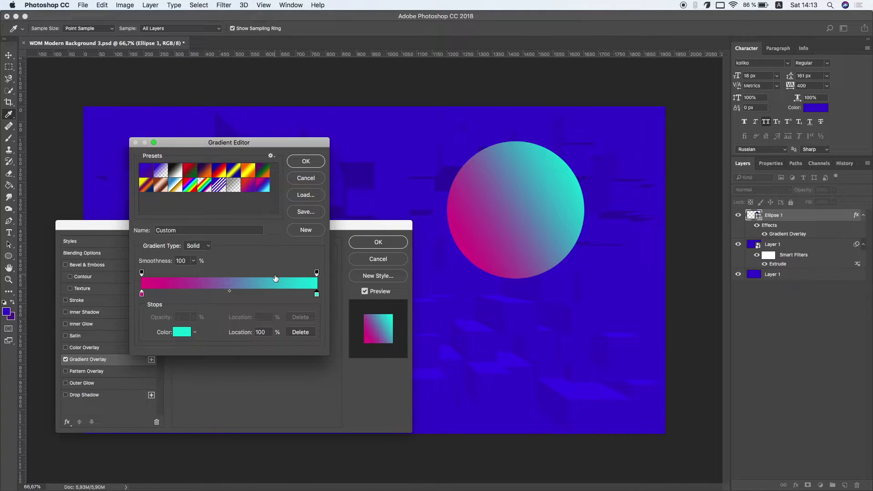
Add a middle gradient stop and colour it purple
left_click(183, 294)
double_click(184, 293)
left_click(291, 250)
left_click_drag(184, 293, 197, 294)
double_click(197, 294)
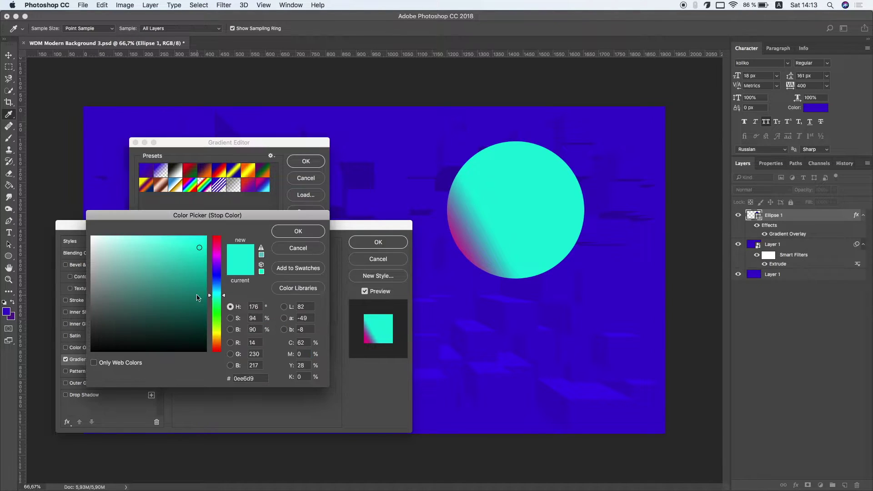
left_click_drag(248, 218, 367, 296)
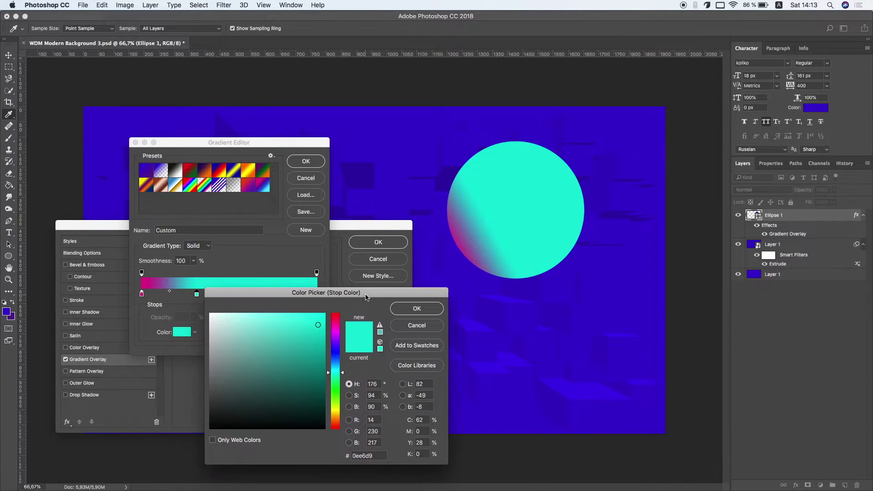
left_click(336, 344)
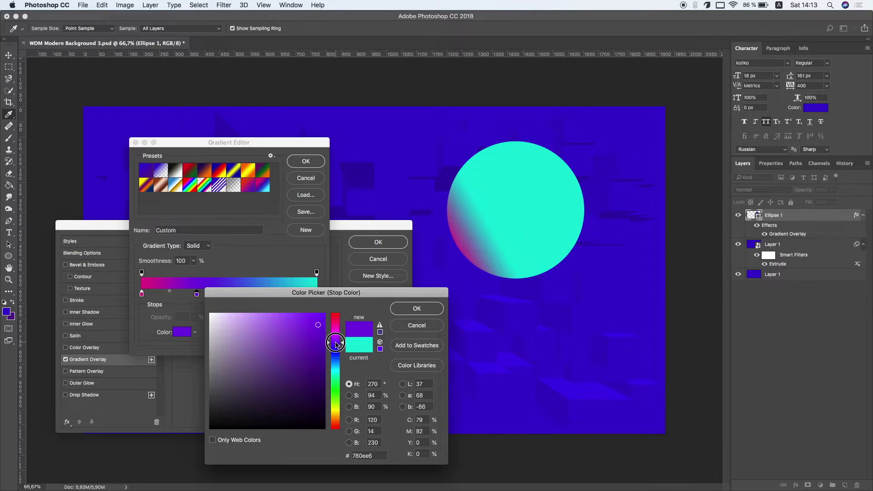
left_click(314, 341)
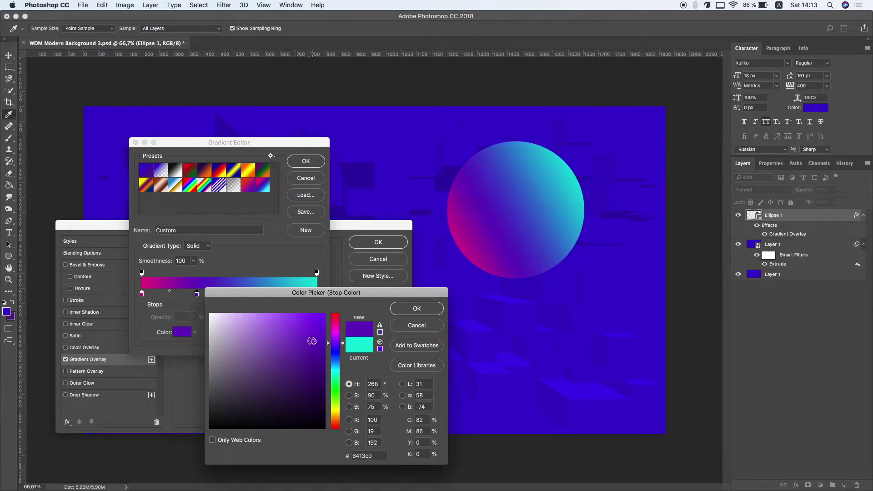
left_click_drag(313, 342, 311, 346)
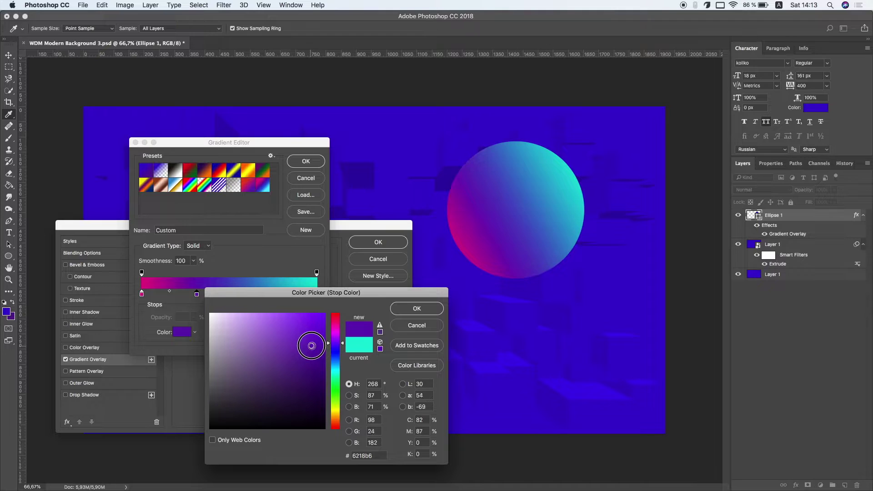
left_click_drag(312, 346, 310, 347)
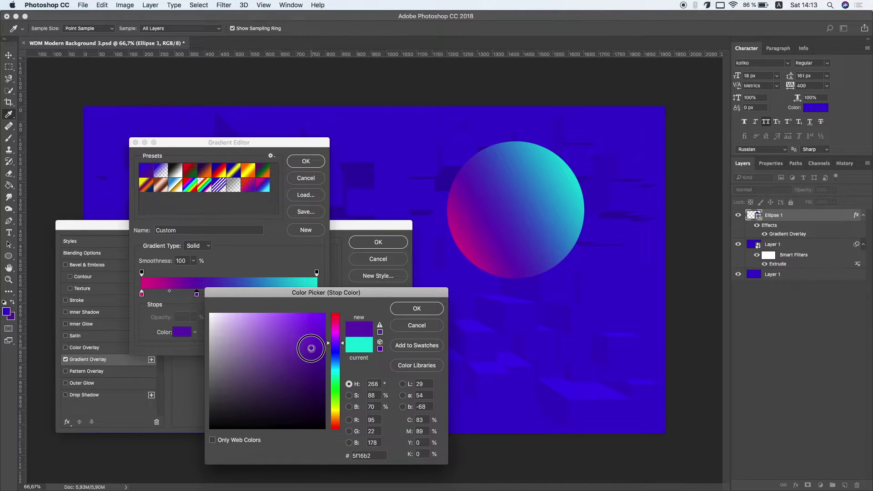
left_click_drag(311, 347, 334, 343)
left_click(310, 348)
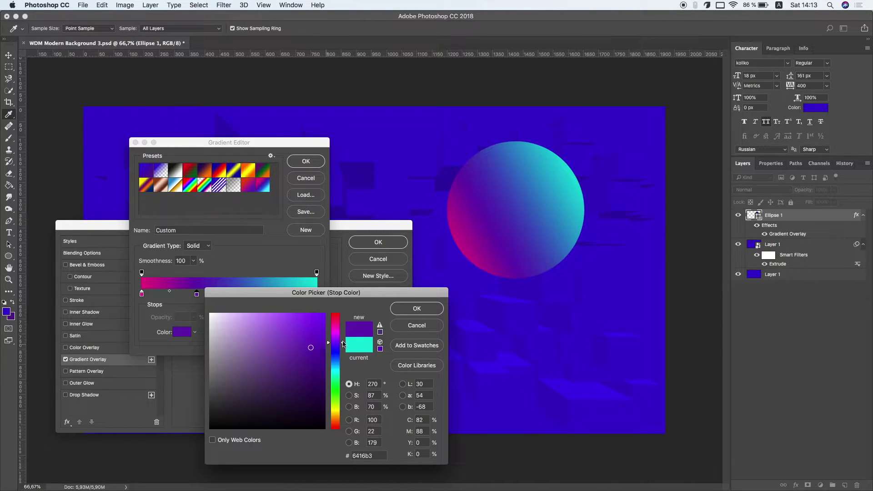
left_click(410, 313)
Move the middle stop to 66%, recolour it deep blue #1c51c9 (hue 222), and confirm all dialogs
left_click_drag(272, 295, 261, 297)
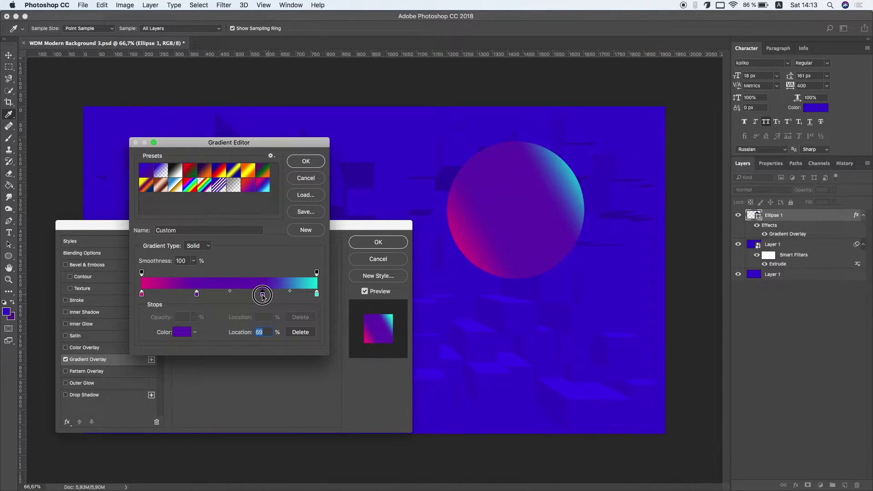
left_click(197, 293)
left_click_drag(260, 296, 259, 298)
double_click(259, 297)
left_click_drag(327, 288, 302, 292)
left_click(304, 349)
mouse_move(304, 350)
left_mouse_down()
mouse_move(304, 359)
mouse_move(279, 340)
left_mouse_up()
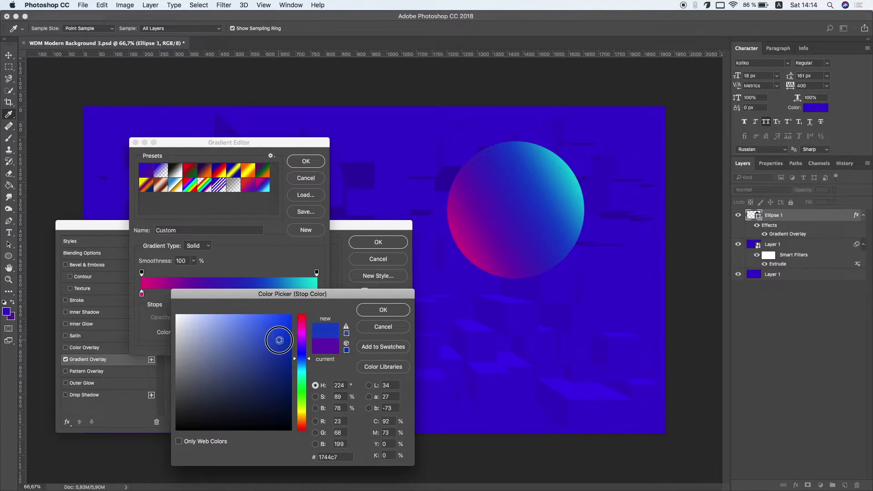
left_click_drag(279, 340, 276, 339)
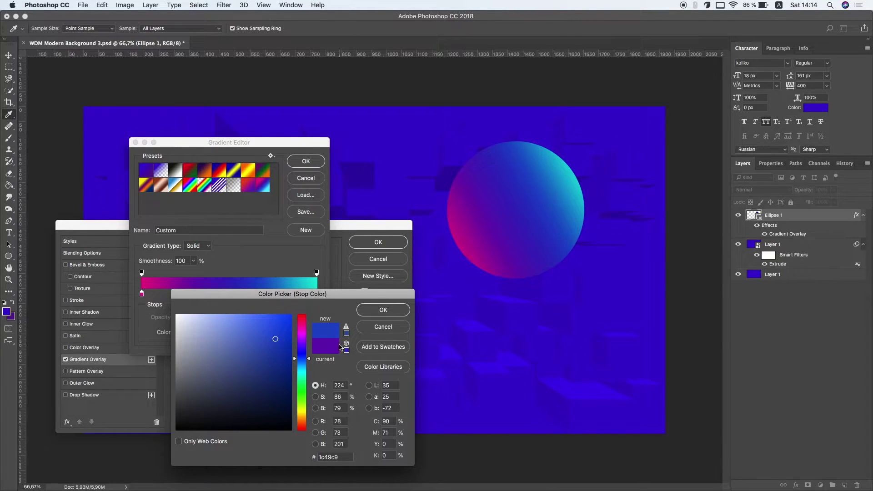
left_click_drag(305, 357, 303, 361)
left_click(381, 309)
left_click(305, 161)
left_click(378, 242)
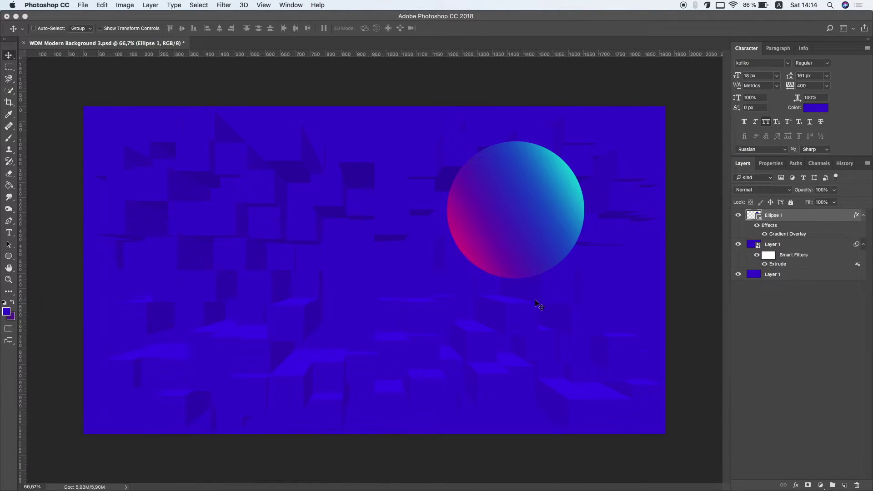
Switch to the Mixer Brush and review its wetness, sample-all-layers and smoothing options
left_click(9, 137)
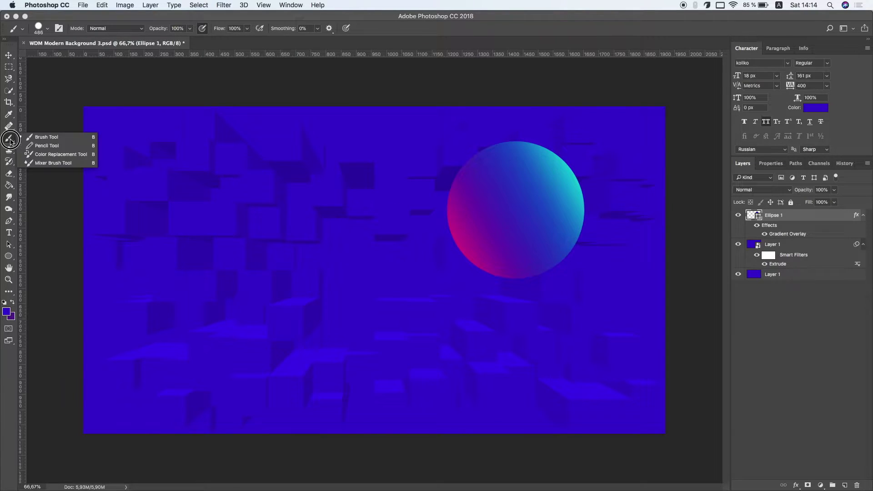
left_click(48, 163)
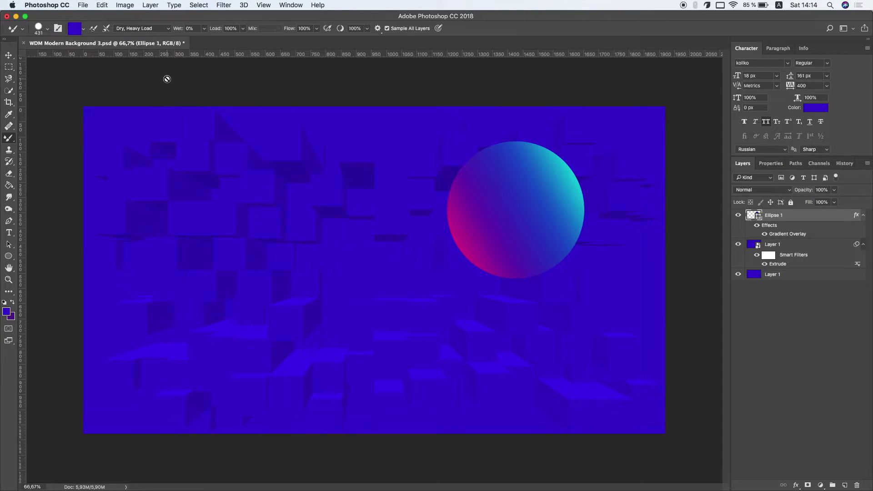
left_click(204, 31)
left_click(386, 28)
left_click(381, 30)
Add Layer 2, enlarge the brush to about 453 px, and undo a test stroke
left_click(845, 486)
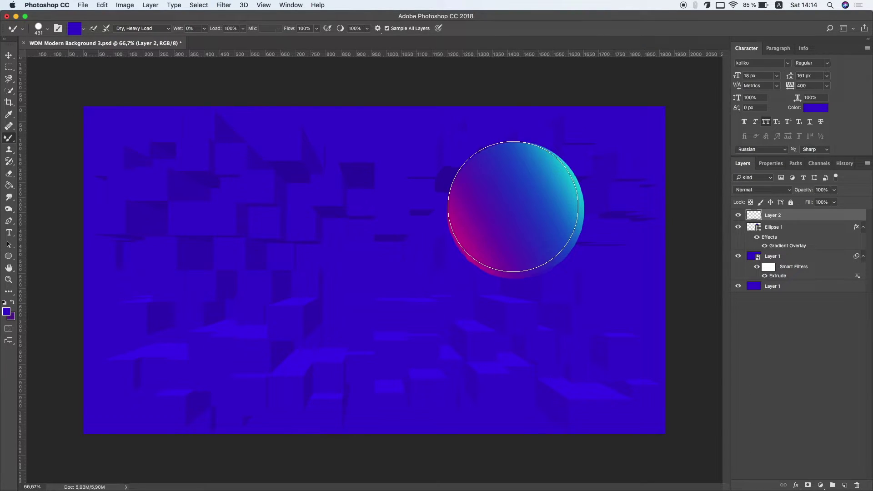
left_click_drag(514, 207, 518, 209)
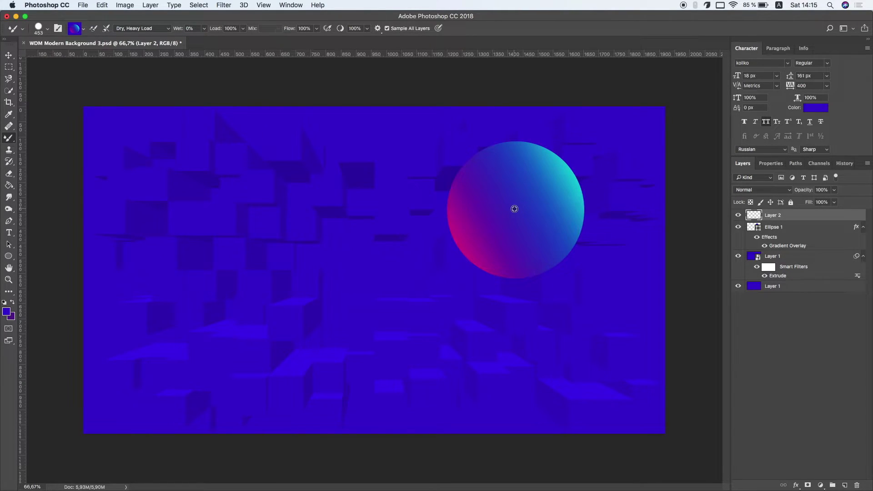
mouse_move(609, 129)
left_mouse_down()
mouse_move(524, 285)
mouse_move(523, 275)
left_mouse_up()
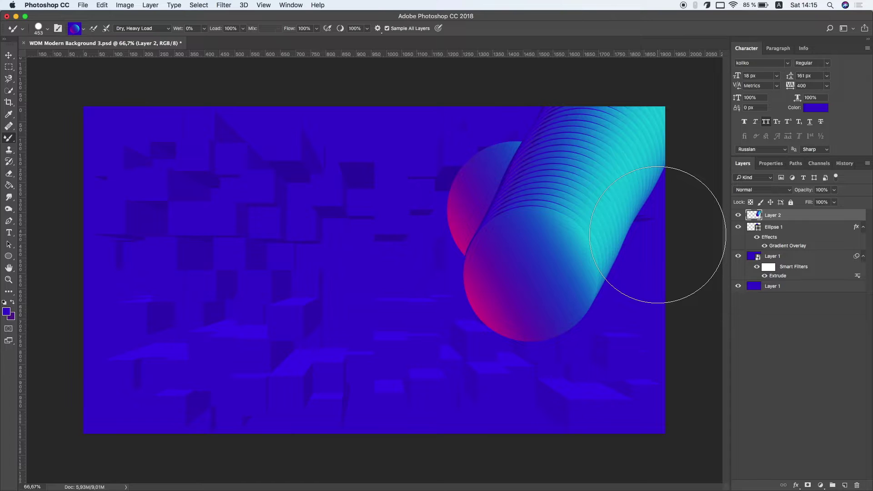
key("ctrl+z")
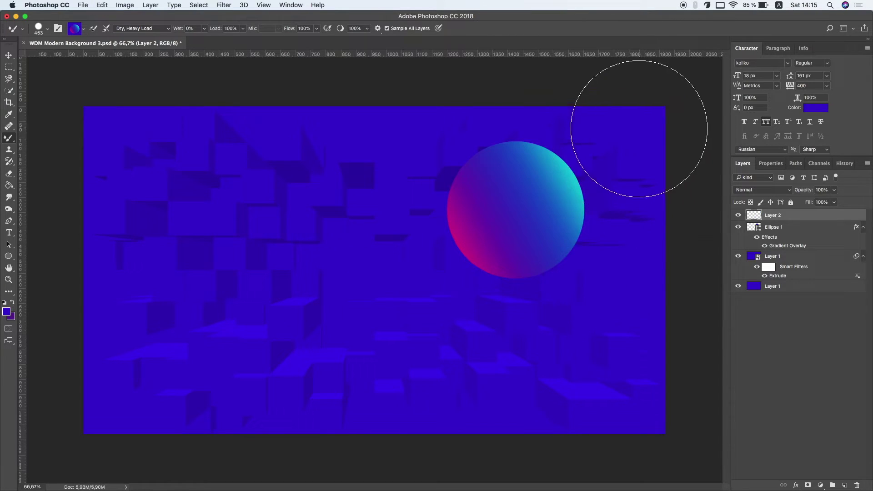
Set brush spacing to 6% and try a ribbon stroke, then undo it
key("F5")
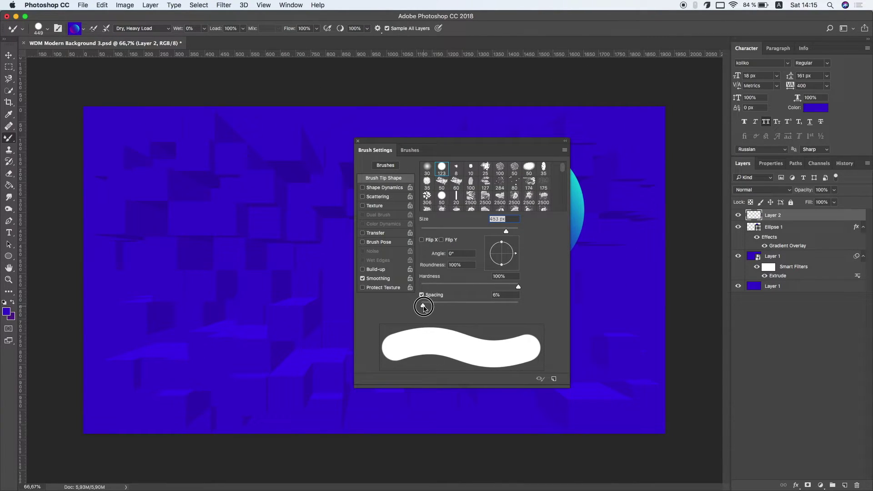
key("F5")
mouse_move(604, 124)
left_mouse_down()
mouse_move(507, 225)
mouse_move(357, 299)
mouse_move(139, 356)
left_mouse_up()
left_click(738, 227)
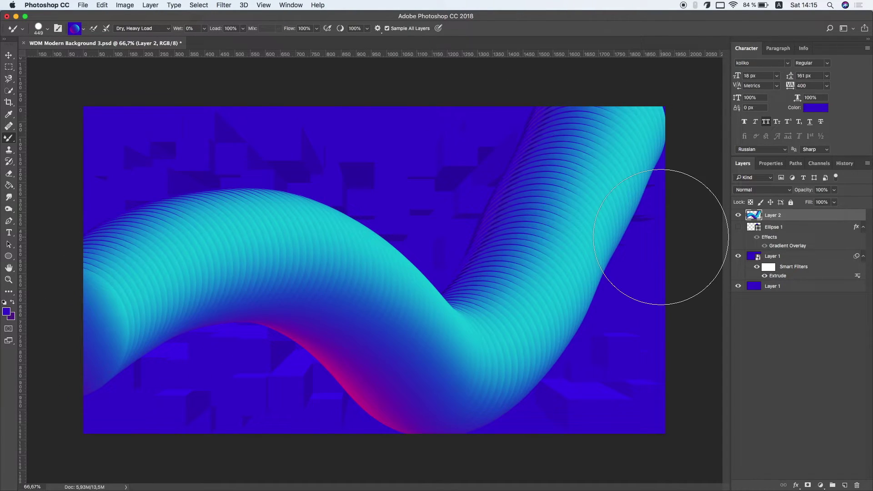
key("ctrl+z")
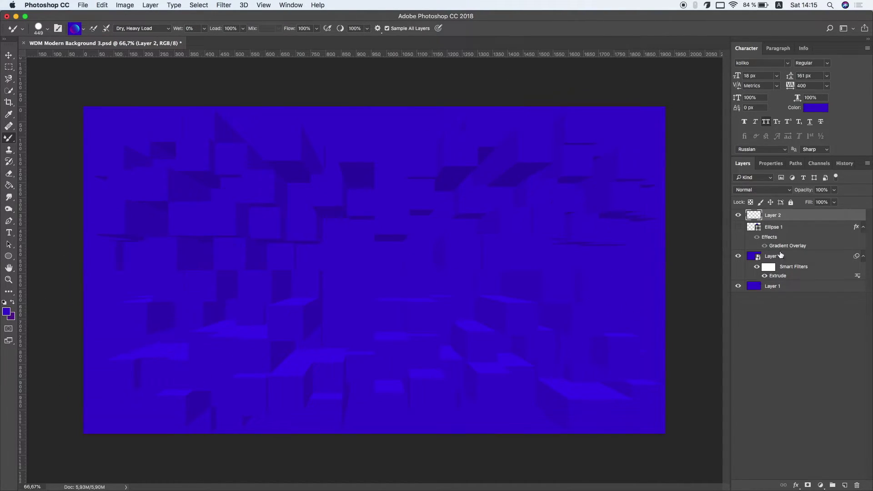
Move the Ellipse 1 sphere down-left and reload the mixer brush from it on Layer 2
left_click(738, 227)
left_click(773, 227)
mouse_move(550, 203)
left_mouse_down()
mouse_move(492, 306)
mouse_move(499, 301)
left_mouse_up()
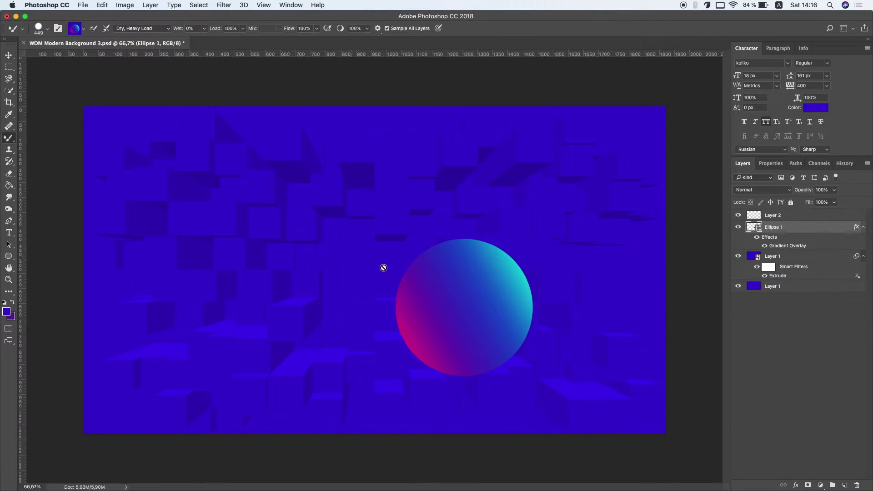
left_click(754, 226, "super")
left_click(758, 217)
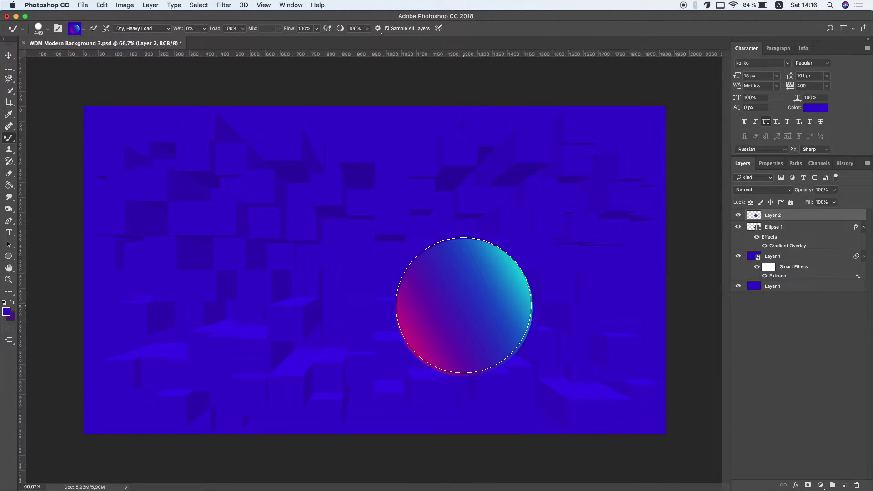
Paint the cyan-to-pink sphere ribbon from the top-right corner to the left edge
mouse_move(610, 114)
left_mouse_down()
mouse_move(537, 224)
mouse_move(24, 316)
left_mouse_up()
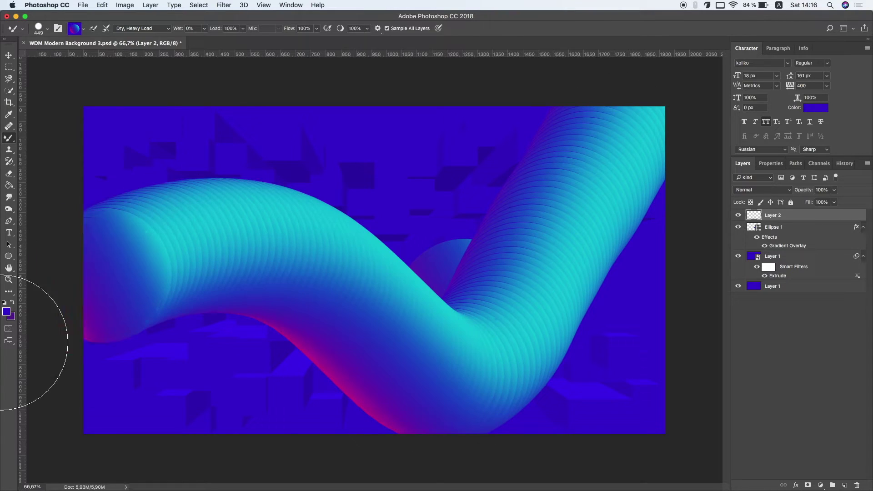
key("super+z")
mouse_move(610, 176)
left_mouse_down()
mouse_move(353, 354)
mouse_move(31, 368)
left_mouse_up()
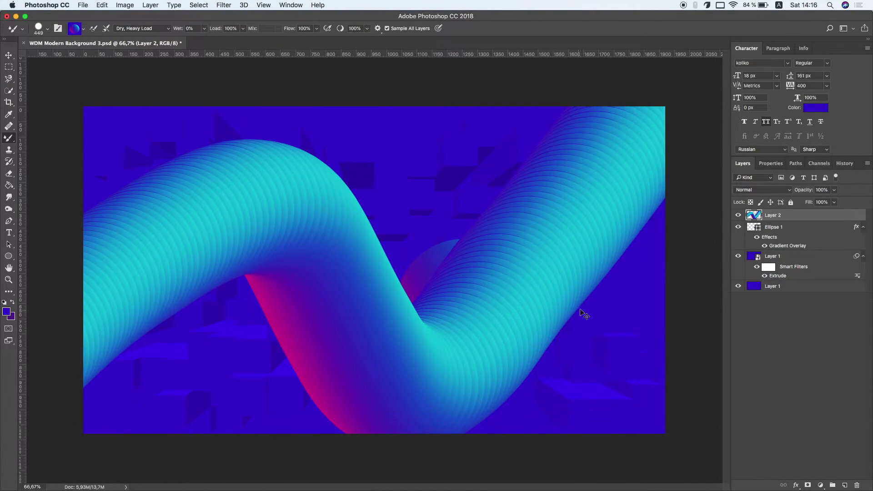
key("super+z")
mouse_move(619, 100)
left_mouse_down()
mouse_move(386, 361)
mouse_move(27, 341)
left_mouse_up()
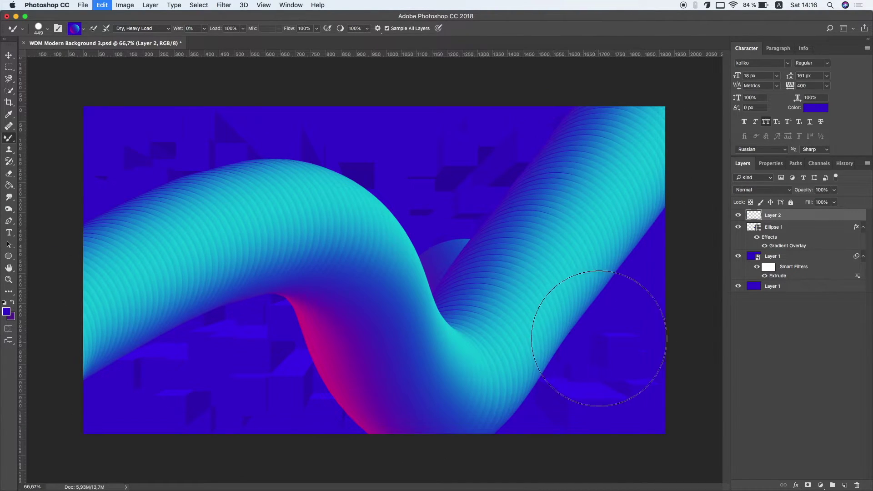
key("super+z")
mouse_move(624, 127)
left_mouse_down()
mouse_move(548, 238)
mouse_move(239, 210)
left_mouse_up()
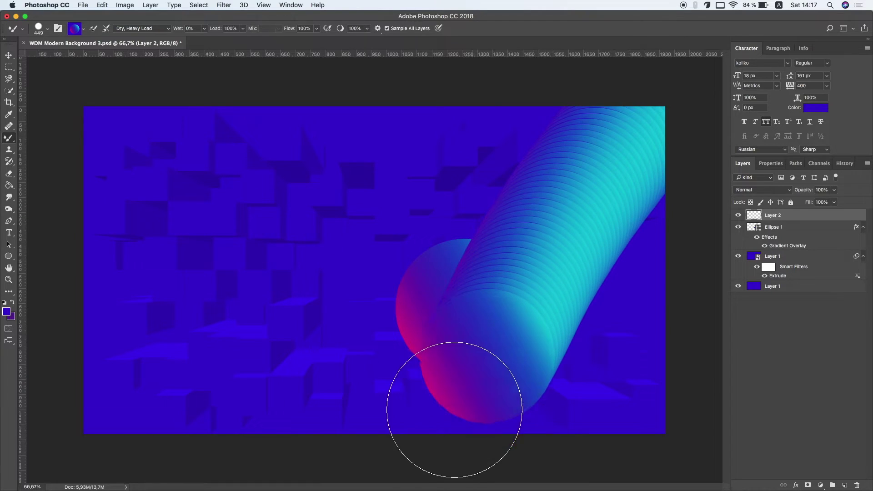
left_click_drag(157, 249, 32, 323)
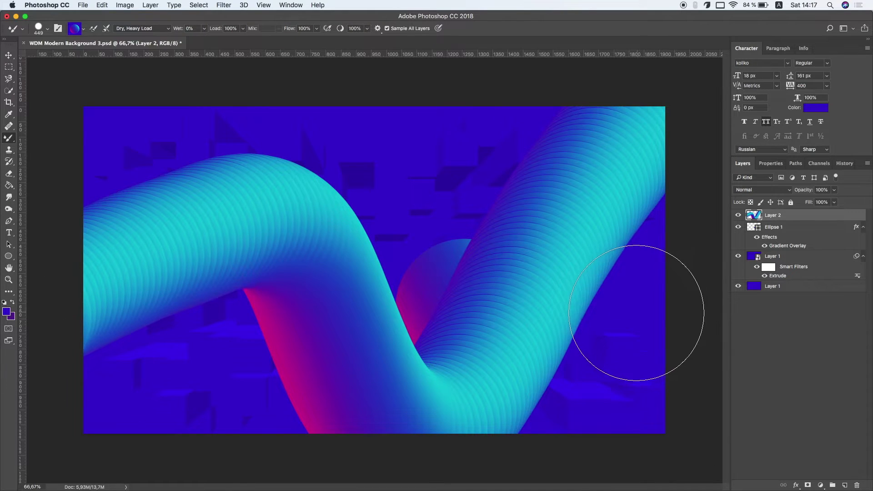
Reposition the Ellipse 1 sphere to tuck it behind the left ribbon
key("v")
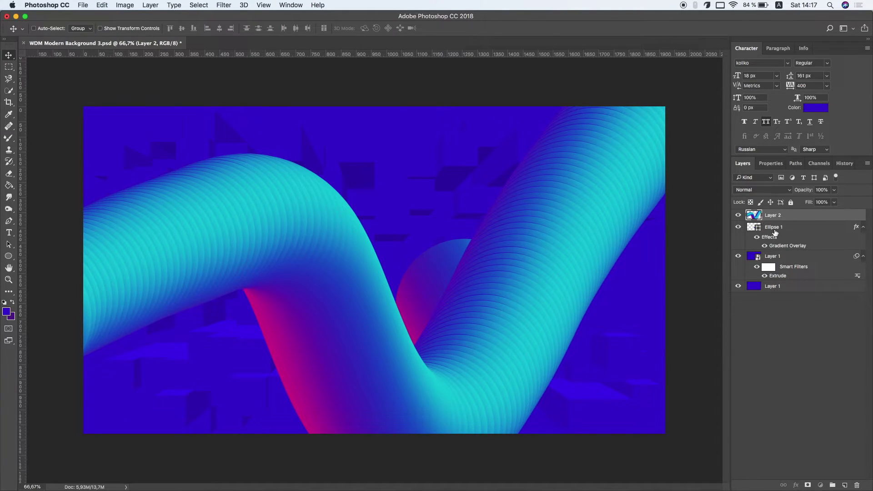
left_click(776, 232)
left_click_drag(454, 230, 458, 218)
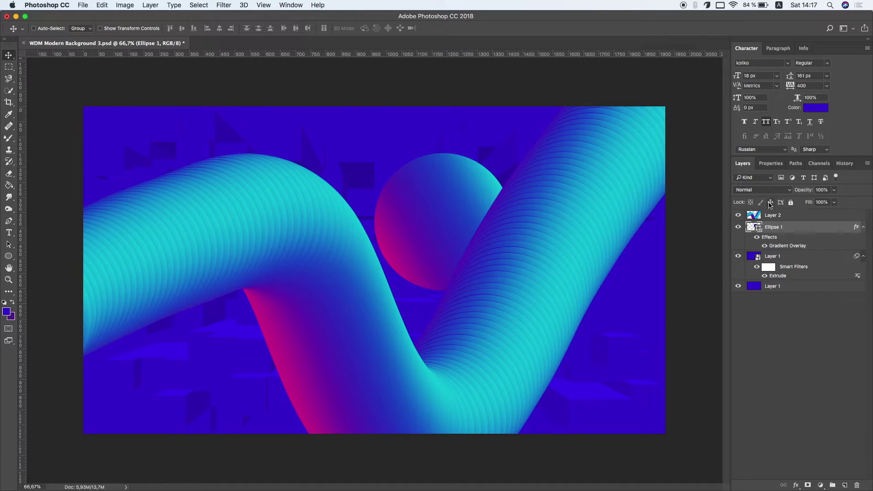
left_click_drag(501, 218, 440, 228)
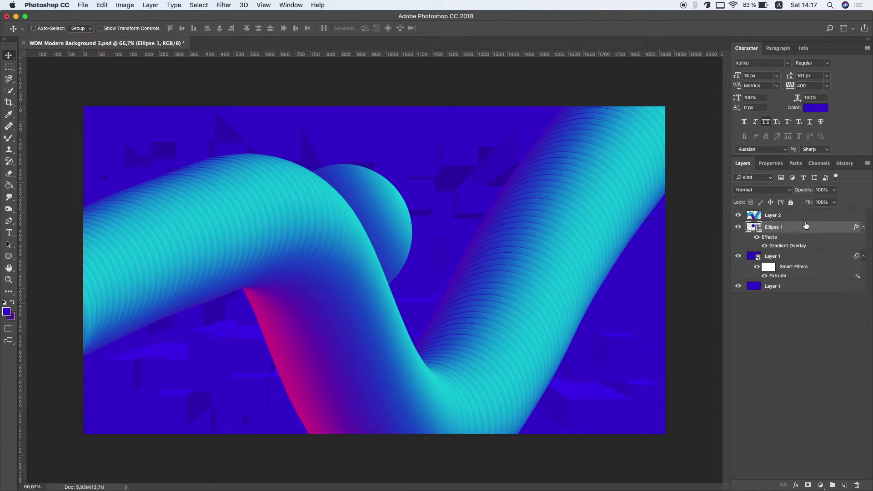
Add Layer 3 and paint a magenta-to-blue ribbon from the top centre to the right edge
left_click(804, 215)
left_click(844, 485)
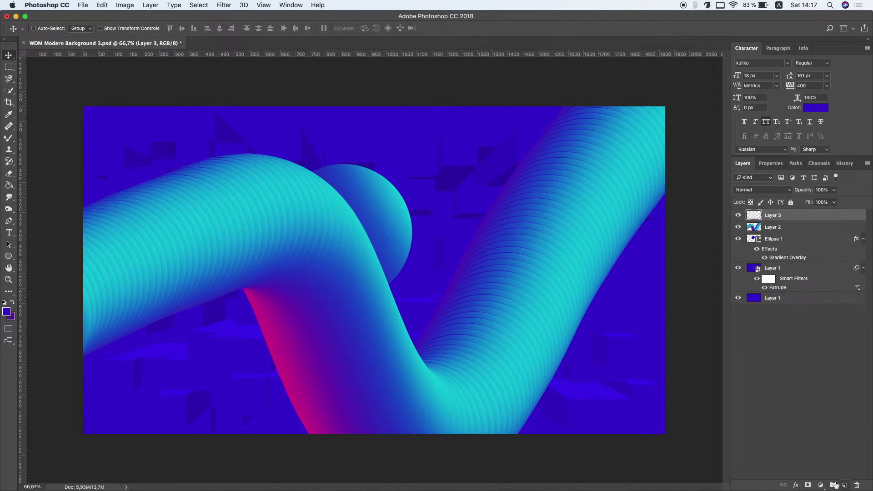
left_click(9, 142)
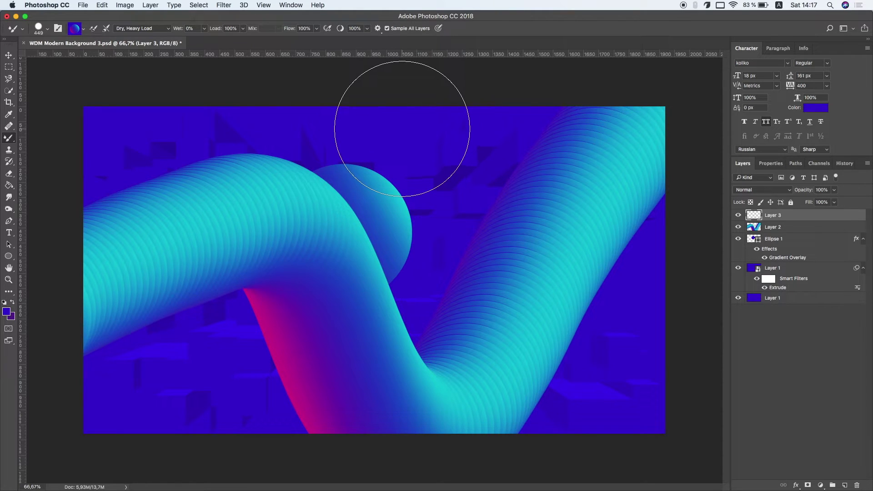
left_click_drag(402, 129, 473, 200)
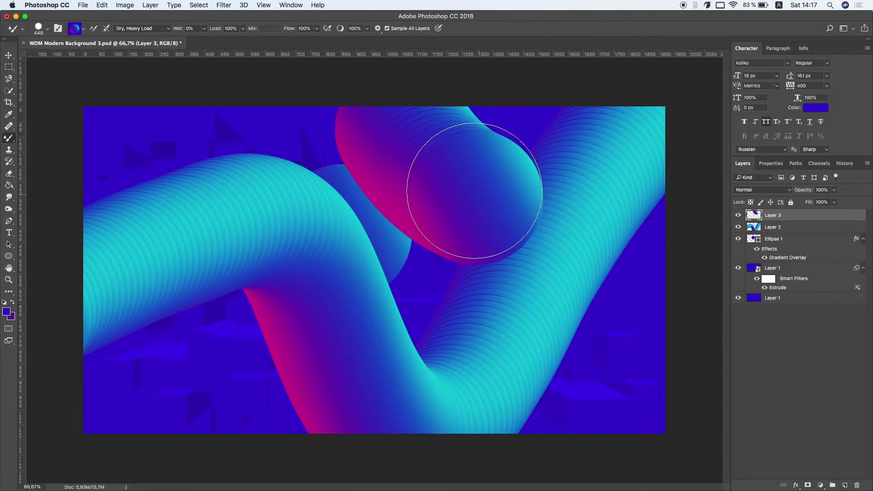
key("ctrl+z")
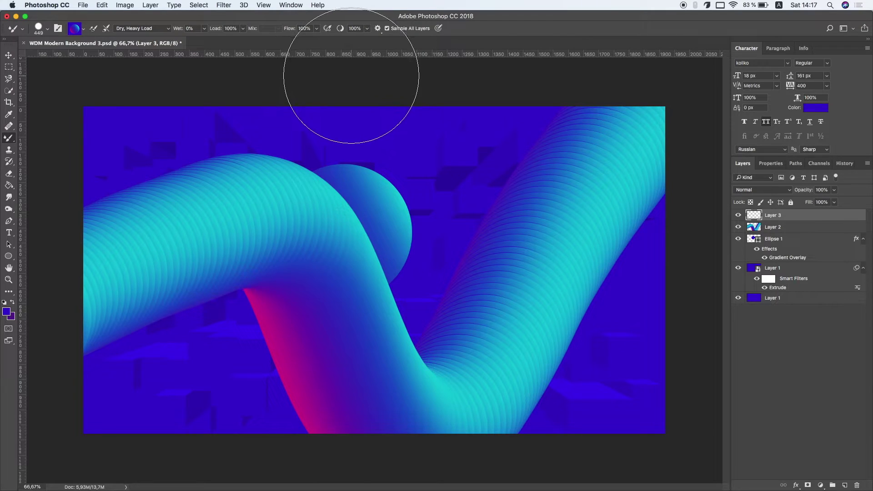
mouse_move(389, 97)
left_mouse_down()
mouse_move(436, 176)
mouse_move(763, 399)
left_mouse_up()
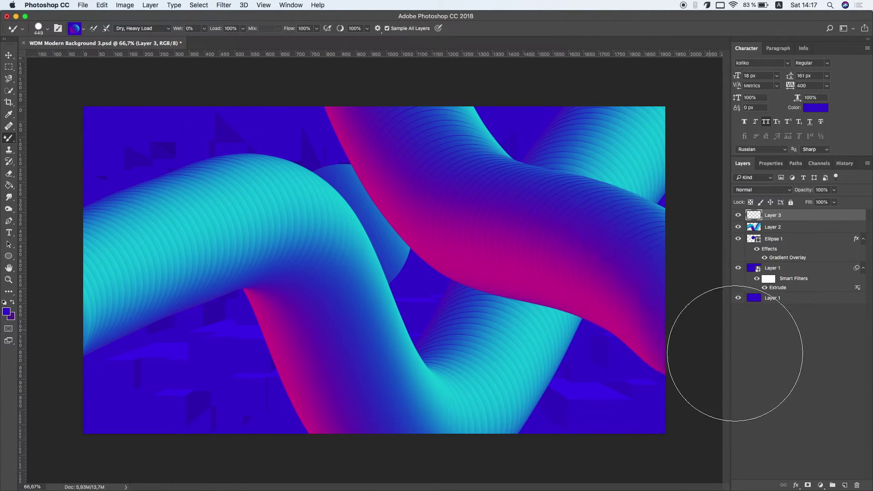
left_click_drag(584, 156, 559, 276)
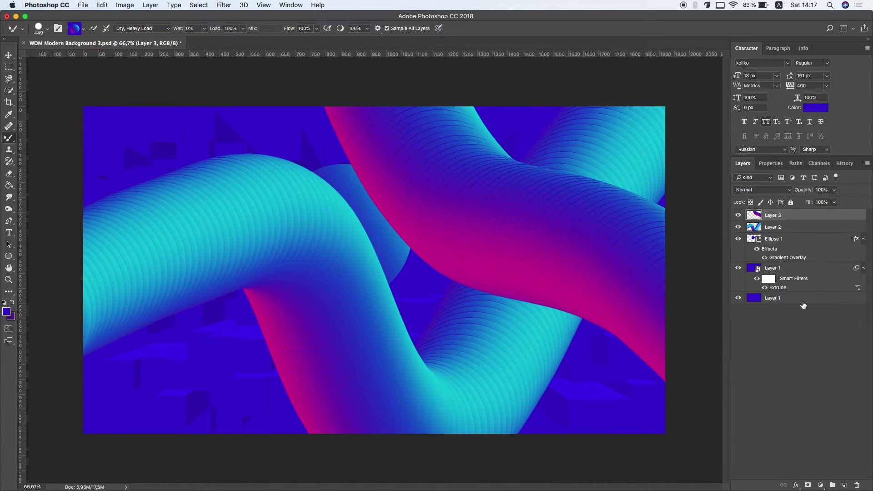
Move Ellipse 1 to the top of the layer stack above the ribbons
left_click(782, 240)
key("v")
left_click_drag(395, 228, 491, 303)
Keep Ellipse 1 above the ribbons and nudge the sphere into its final position
left_click_drag(773, 240, 782, 214)
left_click_drag(501, 325, 569, 299)
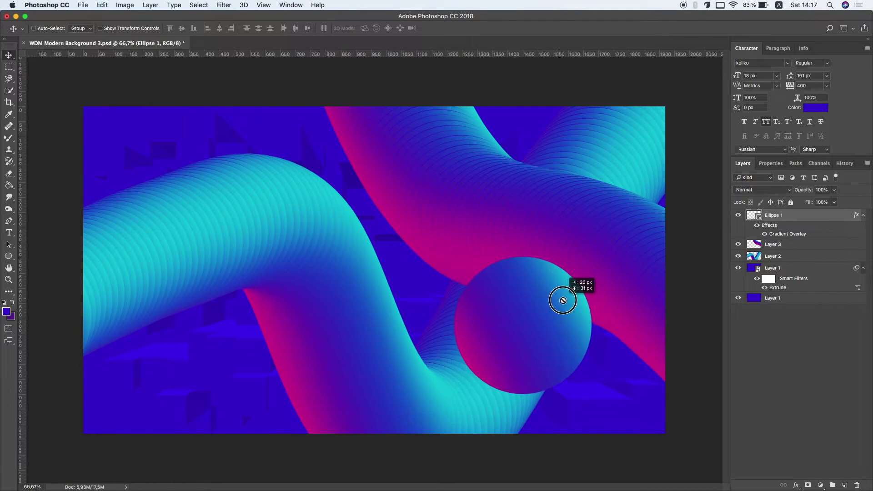
left_click_drag(569, 299, 575, 298)
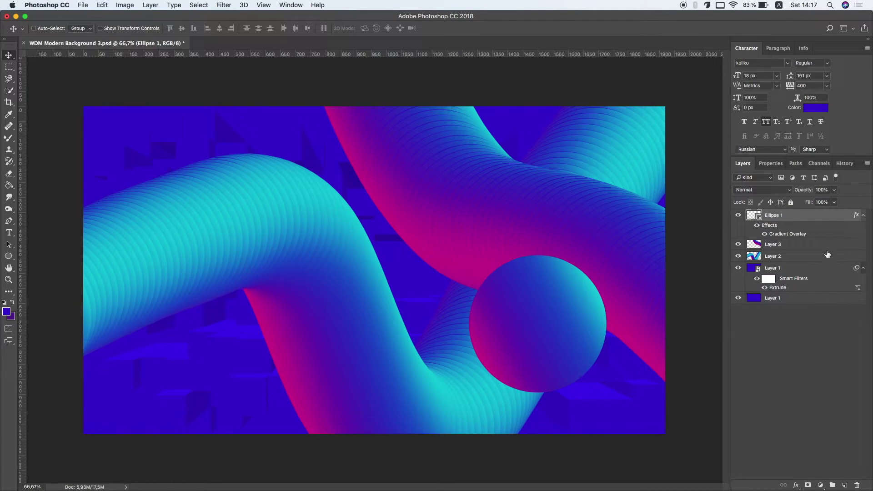
right_click(799, 215)
left_click(821, 221)
Give Ellipse 1 a dark-purple Multiply drop shadow: 67% opacity, 30 px distance, 128 px size
double_click(821, 219)
left_click_drag(313, 227, 307, 189)
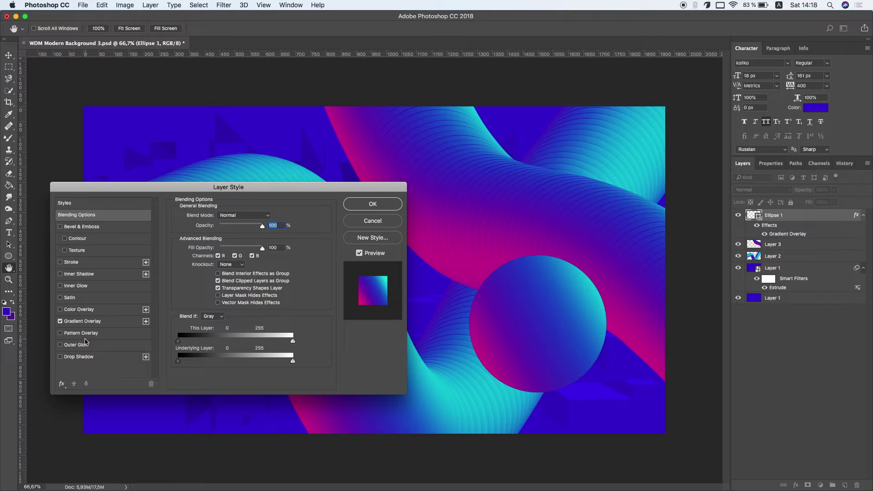
left_click(83, 357)
left_click_drag(290, 187, 274, 179)
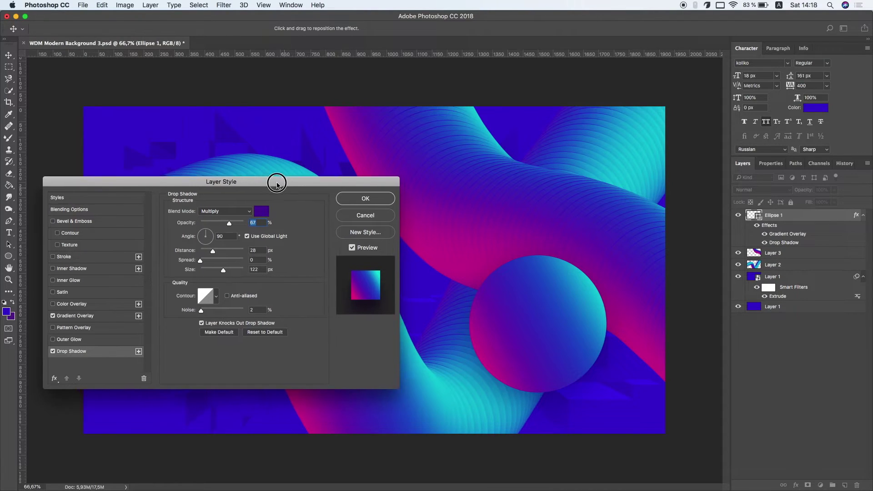
left_click(258, 210)
left_click(610, 361)
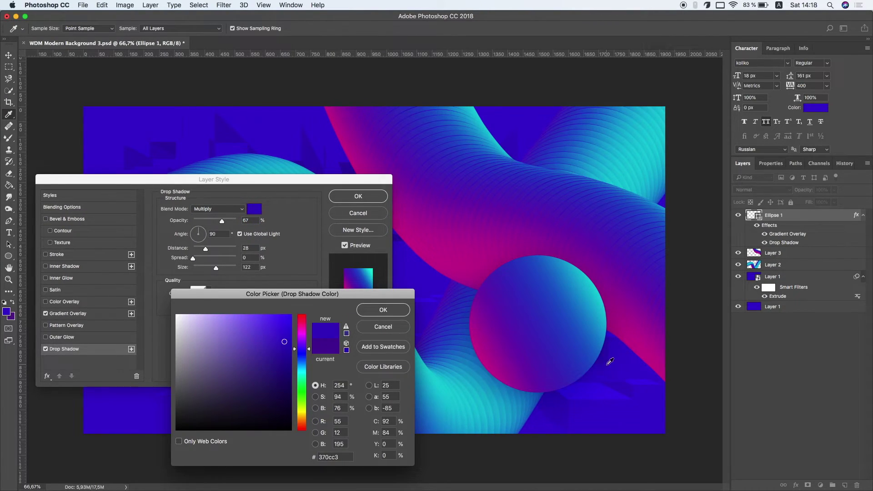
left_click_drag(289, 352, 289, 364)
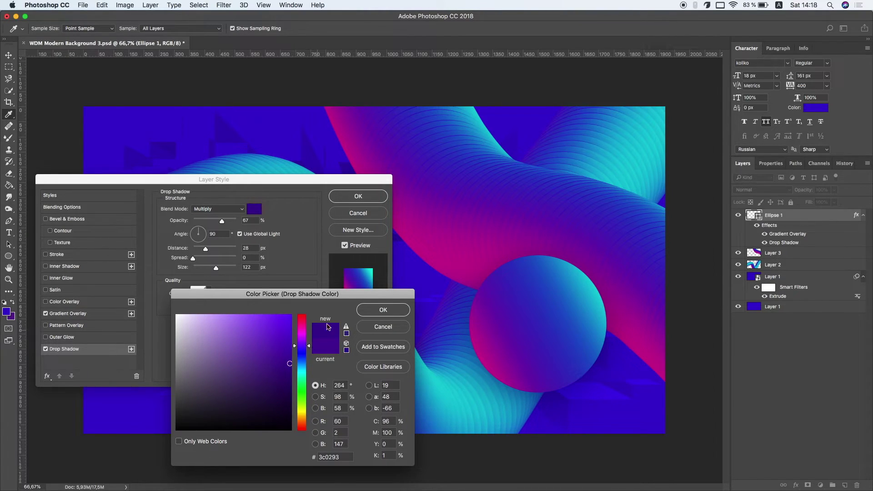
left_click(366, 313)
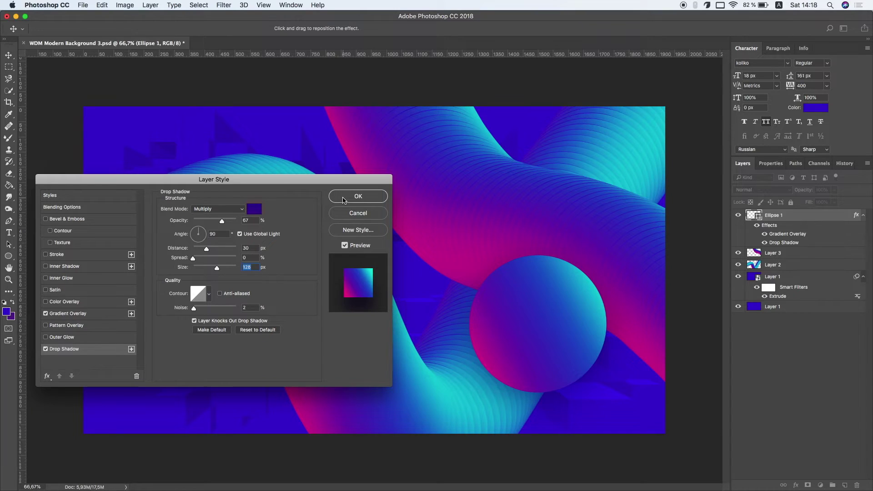
left_click(358, 197)
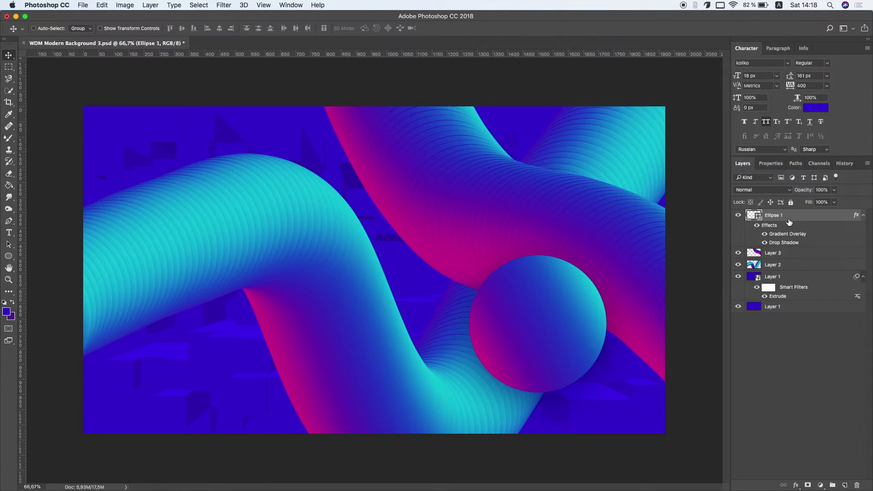
Duplicate the Ellipse 1 sphere and shrink the copy to about 30% near the top middle
right_click(790, 225)
left_click(727, 155)
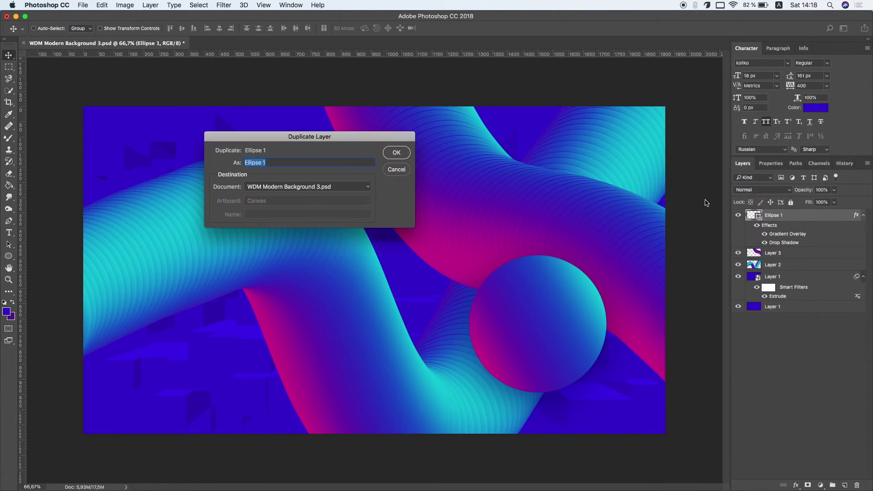
left_click(401, 155)
left_click_drag(544, 341, 367, 207)
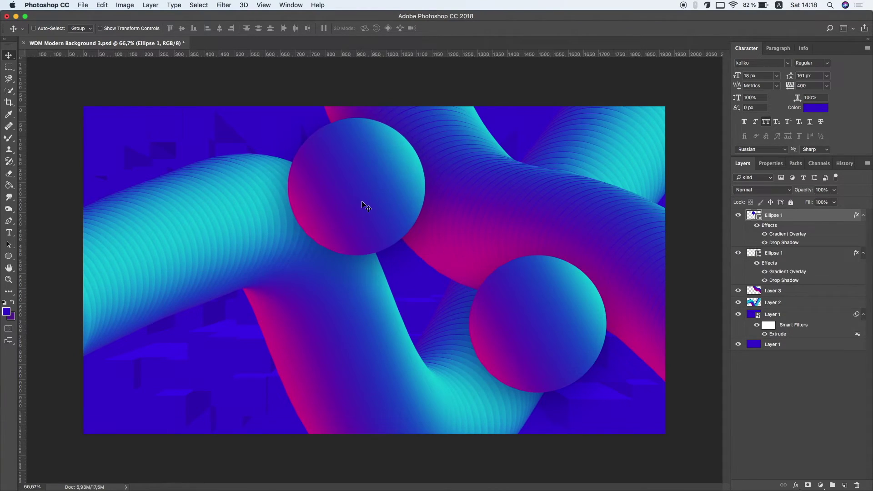
left_click(80, 6)
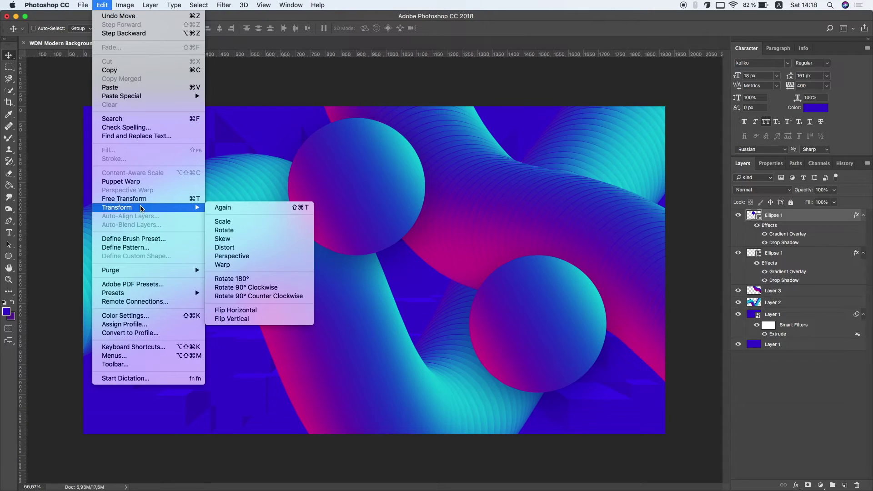
left_click(230, 222)
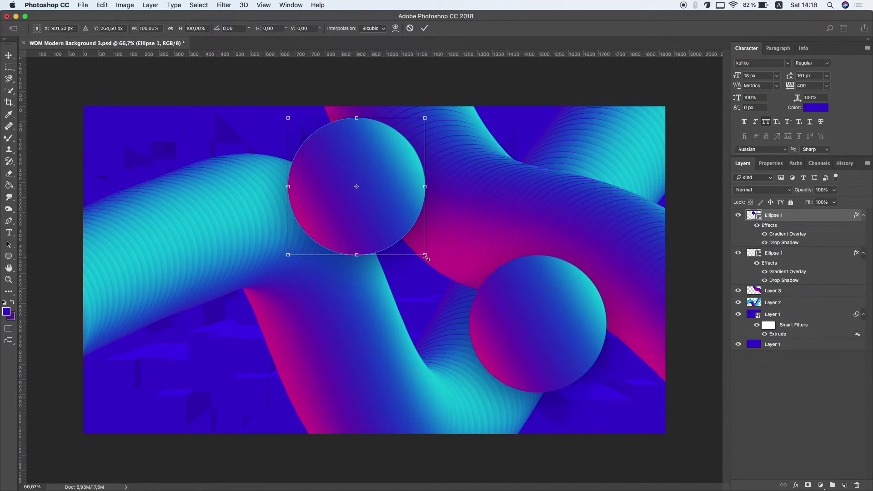
left_click_drag(425, 256, 326, 168)
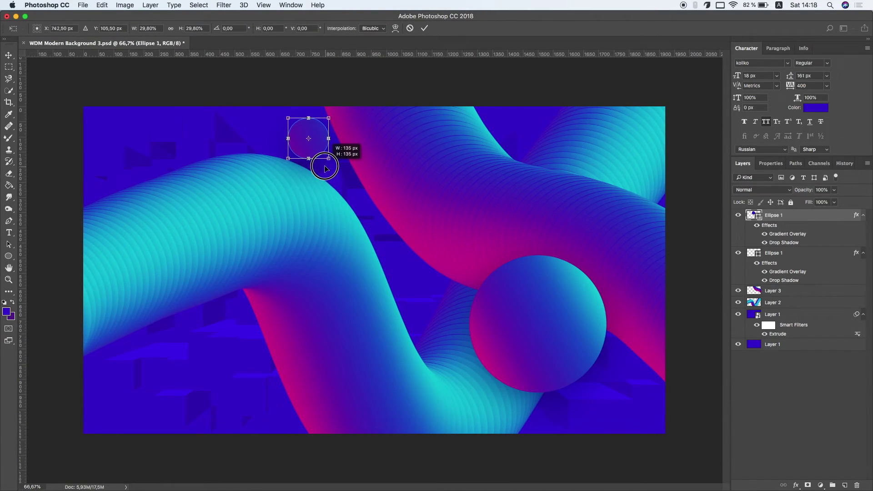
key("Return")
mouse_move(309, 142)
left_mouse_down()
mouse_move(328, 158)
mouse_move(339, 152)
left_mouse_up()
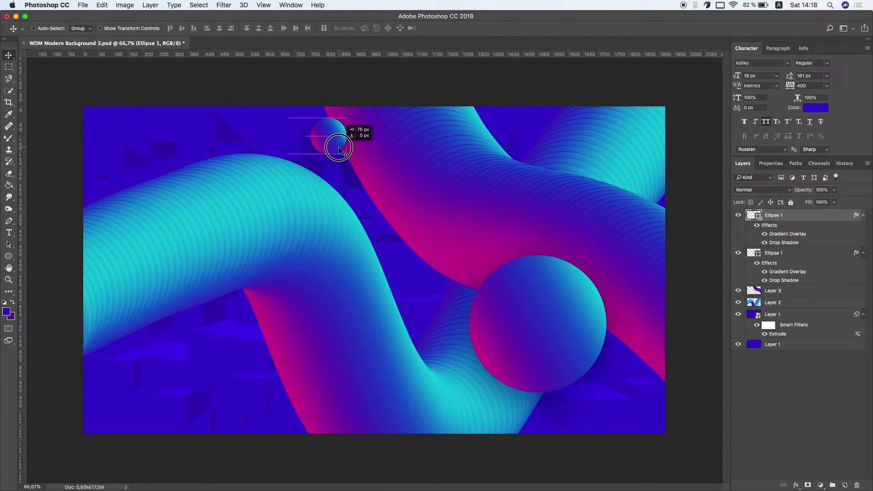
Duplicate the small sphere, shrink it to about half at the lower-left, and place a text cursor
right_click(771, 218)
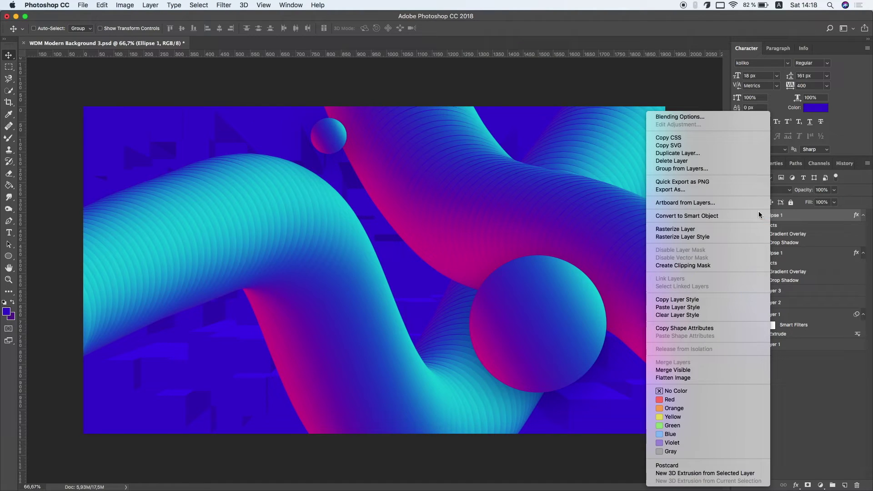
left_click(686, 154)
left_click(383, 156)
mouse_move(331, 137)
left_mouse_down()
mouse_move(186, 391)
mouse_move(192, 404)
left_mouse_up()
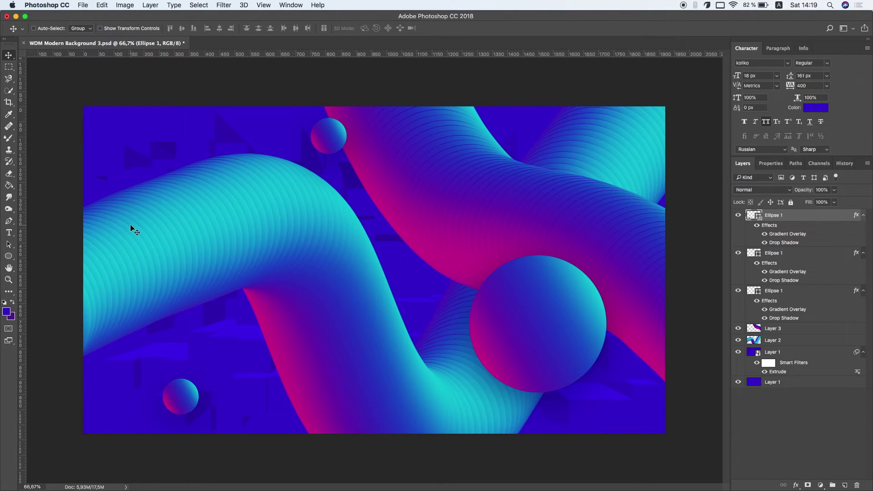
left_click(84, 6)
mouse_move(101, 5)
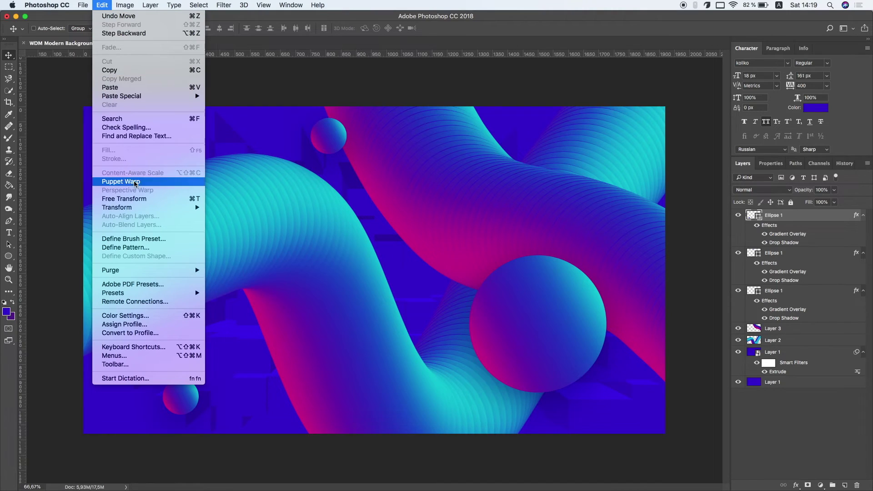
left_click(232, 221)
left_click_drag(201, 415, 184, 399)
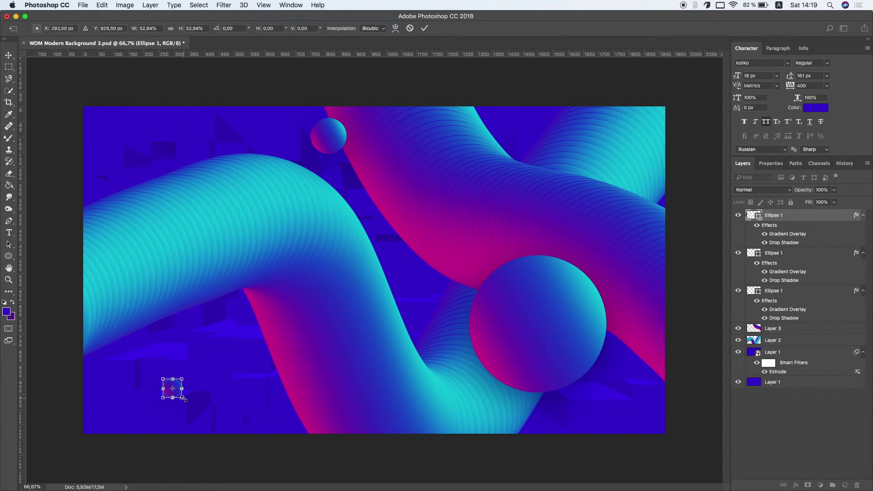
key("Return")
left_click_drag(181, 388, 172, 393)
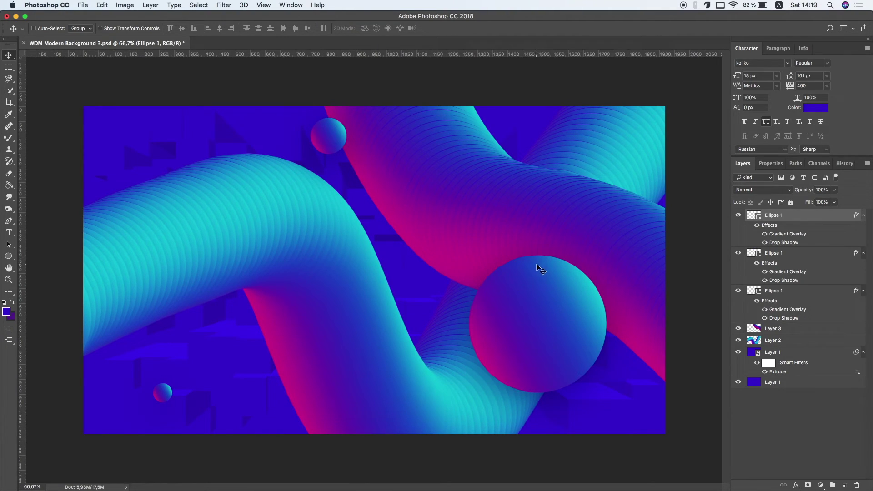
left_click(8, 233)
left_click(180, 334)
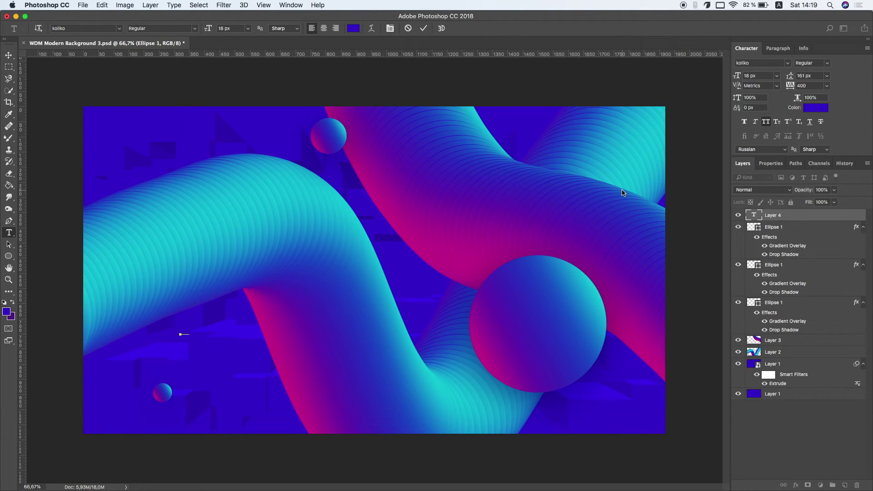
Add white 'Wdmode' text with 0 tracking at 143 px on the left of the canvas
type("Wdmode")
key("ctrl+Return")
left_click(816, 108)
left_click_drag(205, 328, 165, 292)
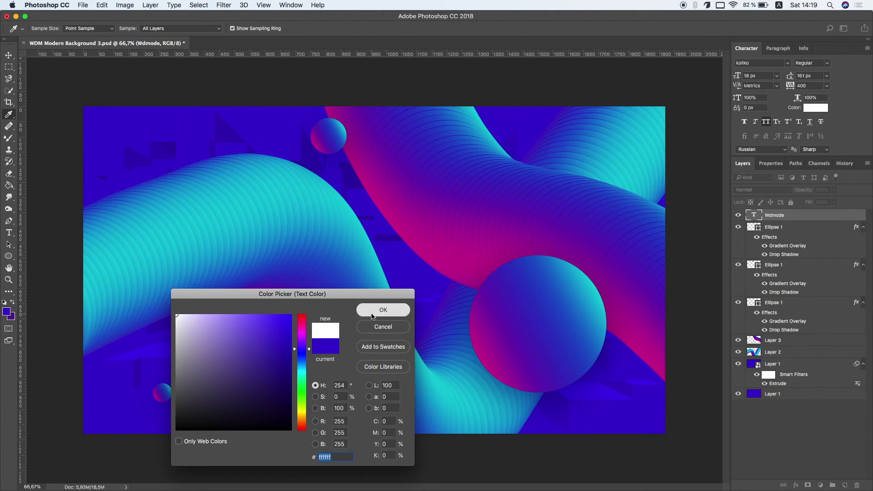
left_click(384, 312)
left_click(827, 86)
left_click(806, 136)
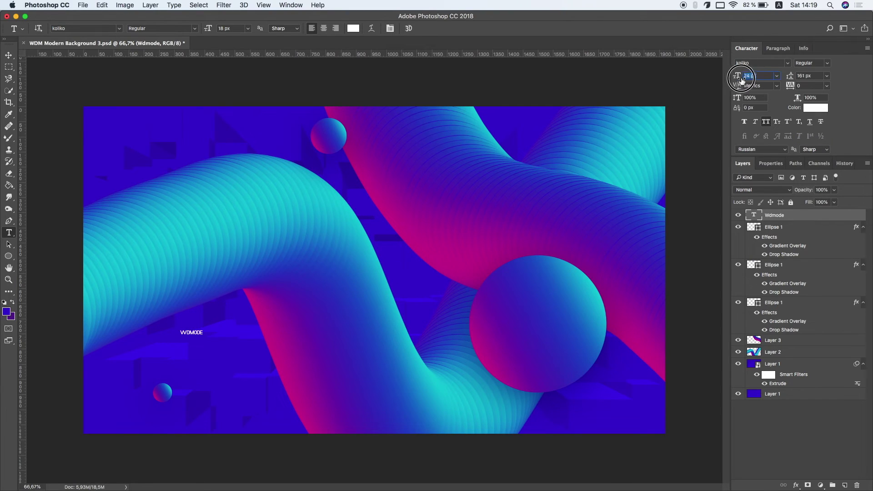
type("154")
key("Return")
key("v")
left_click_drag(477, 194, 450, 207)
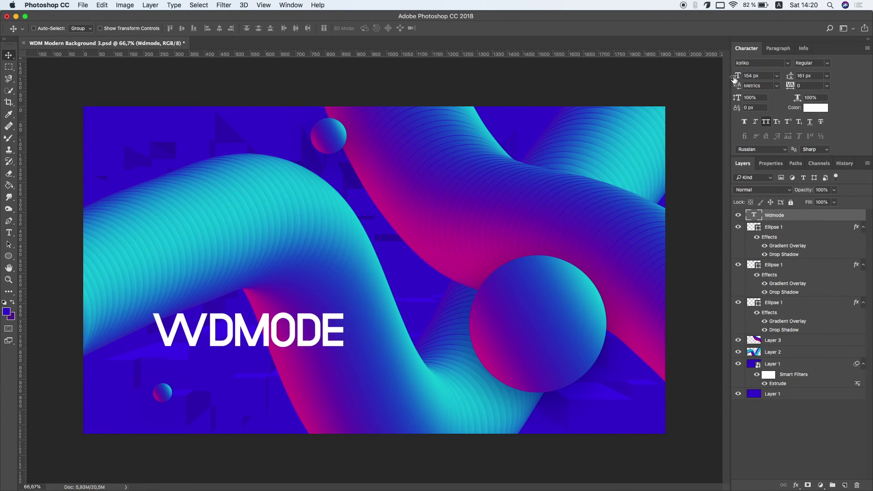
left_click_drag(735, 78, 729, 79)
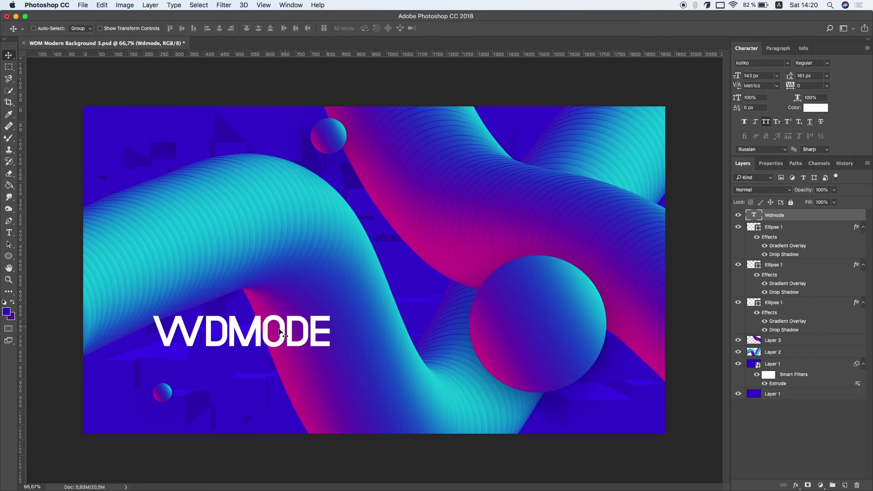
Bold the letters WD, then copy the title below as Regular 24 px text with 600 tracking
left_click_drag(155, 330, 206, 330)
key("ctrl+shift+b")
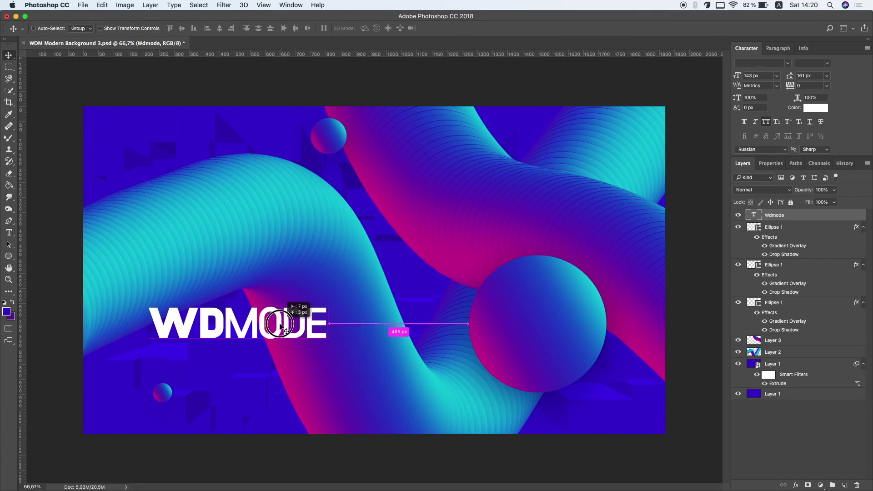
left_click_drag(281, 327, 281, 359)
left_click(826, 63)
left_click(777, 76)
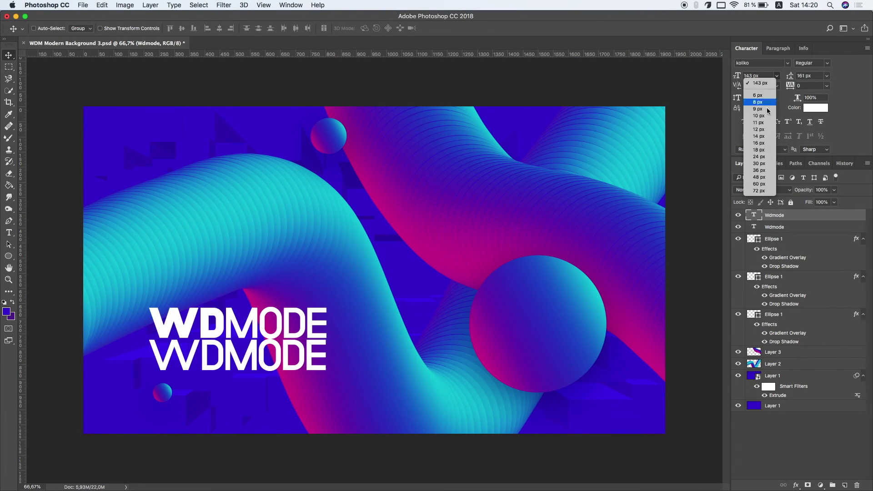
left_click(759, 157)
double_click(754, 215)
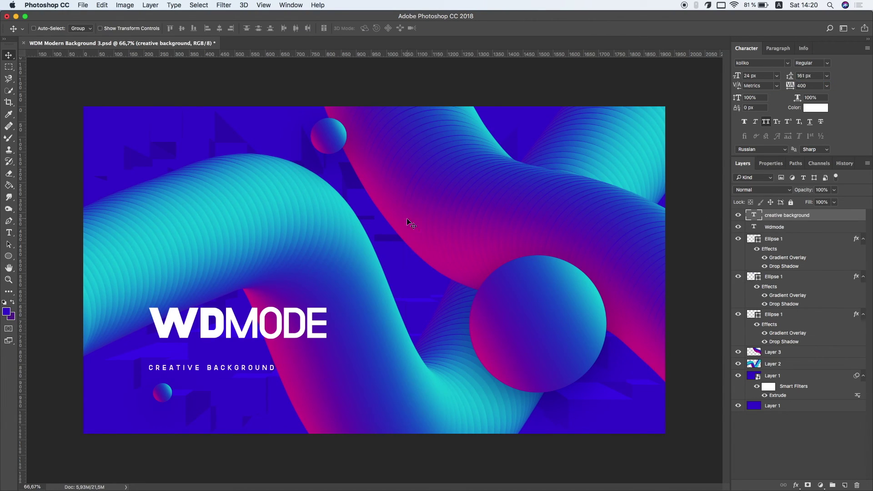
type("600")
key("Return")
Resize CREATIVE BACKGROUND to 21 px with 800 tracking and tuck it under WDMODE
left_click_drag(242, 354, 245, 335)
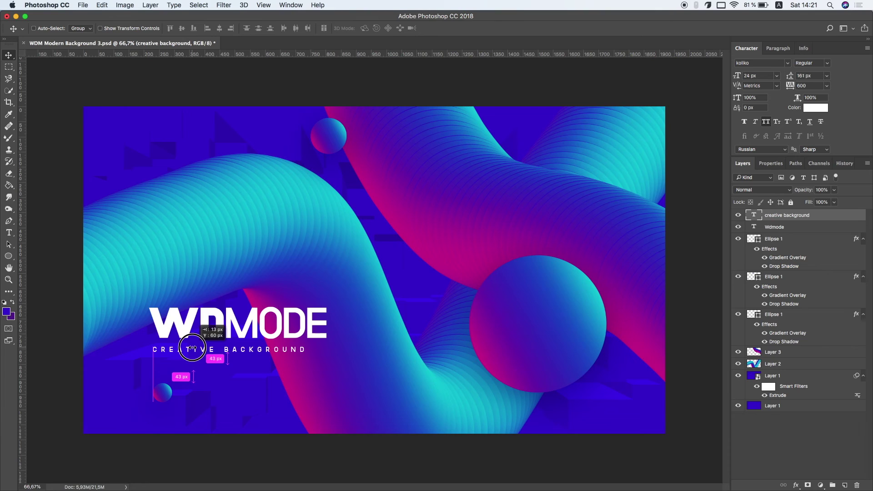
left_click(777, 76)
left_click(757, 141)
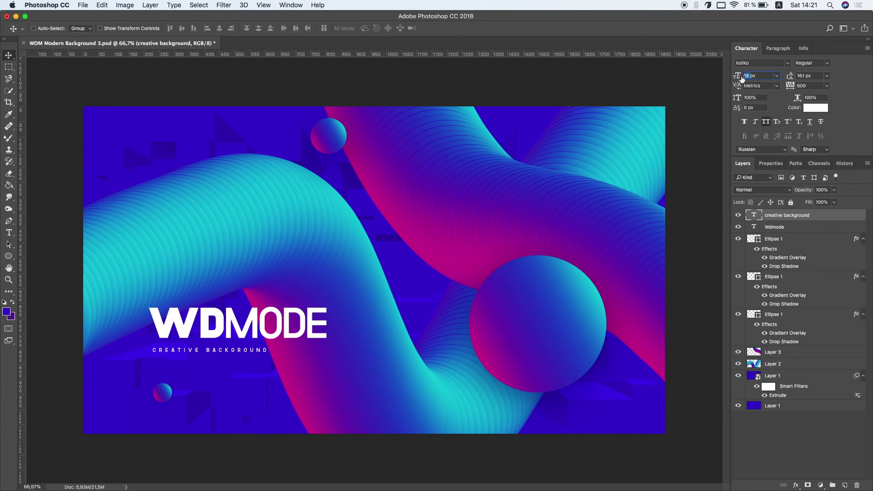
left_click_drag(742, 78, 805, 87)
left_click_drag(237, 334, 233, 334)
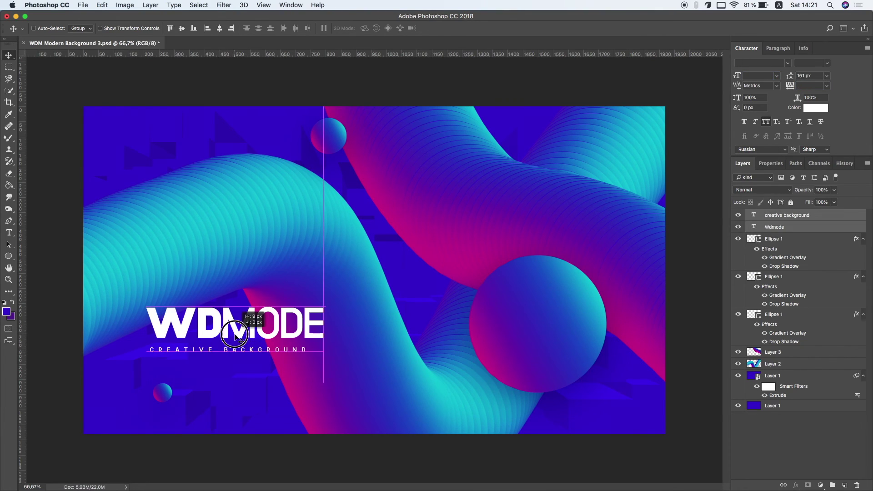
Add a layer mask to the WDMODE layer and paint black over the left part of the W
left_click(796, 227)
left_click(808, 485)
left_click(9, 138)
right_click(8, 138)
left_click(41, 138)
key("x")
left_click_drag(68, 254, 109, 246)
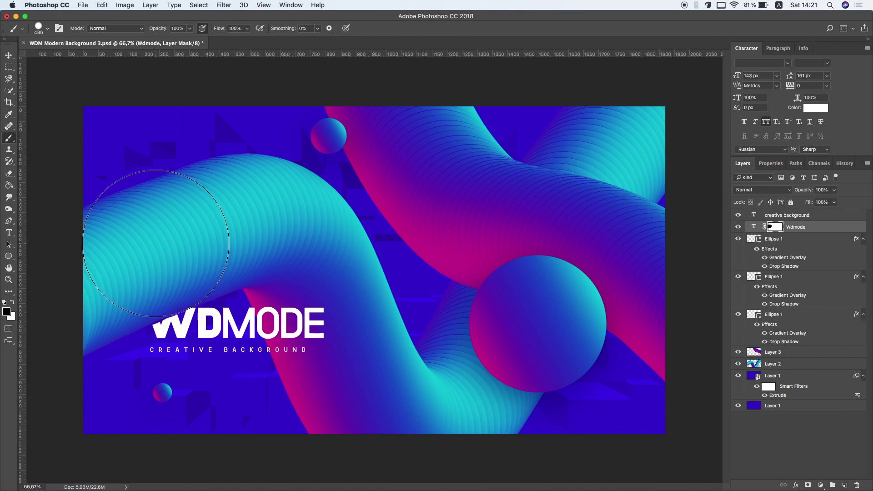